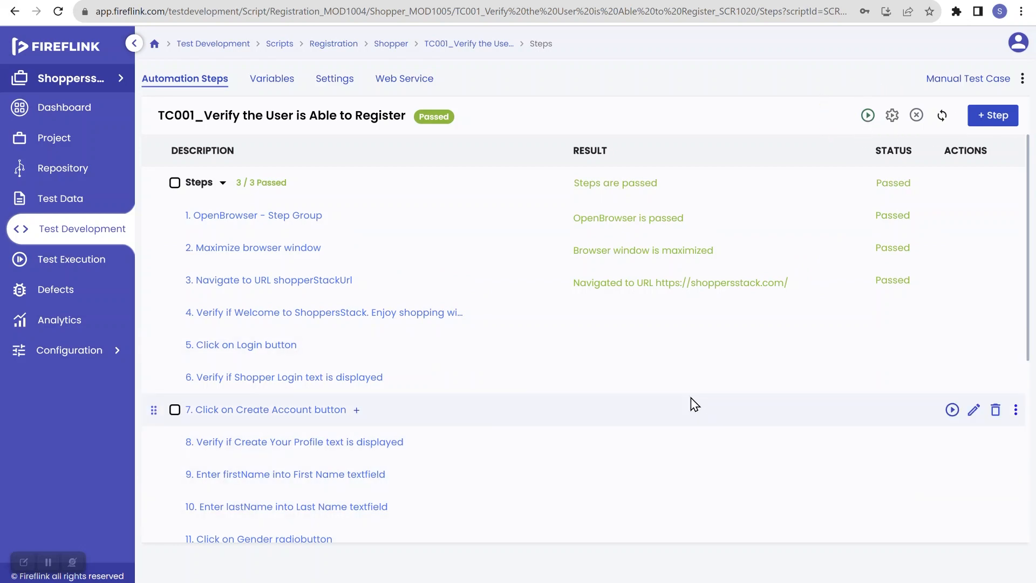
Switch to the Fireflink Control Panel to check the execution client services, and return to the browser
key(alt+Tab)
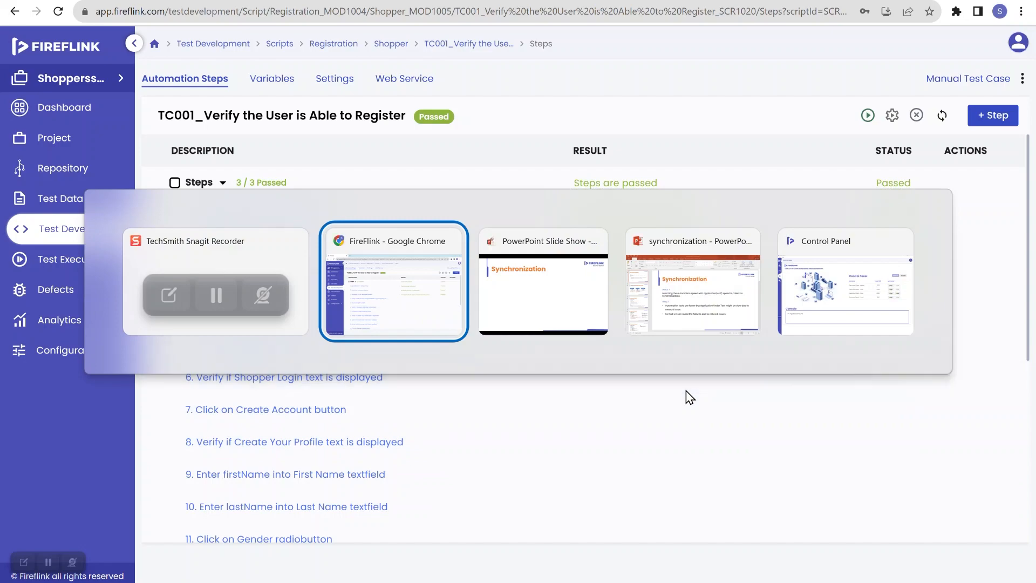
key(alt+Tab)
key(alt+Tab)
key(alt+Tab)
key(alt+Tab)
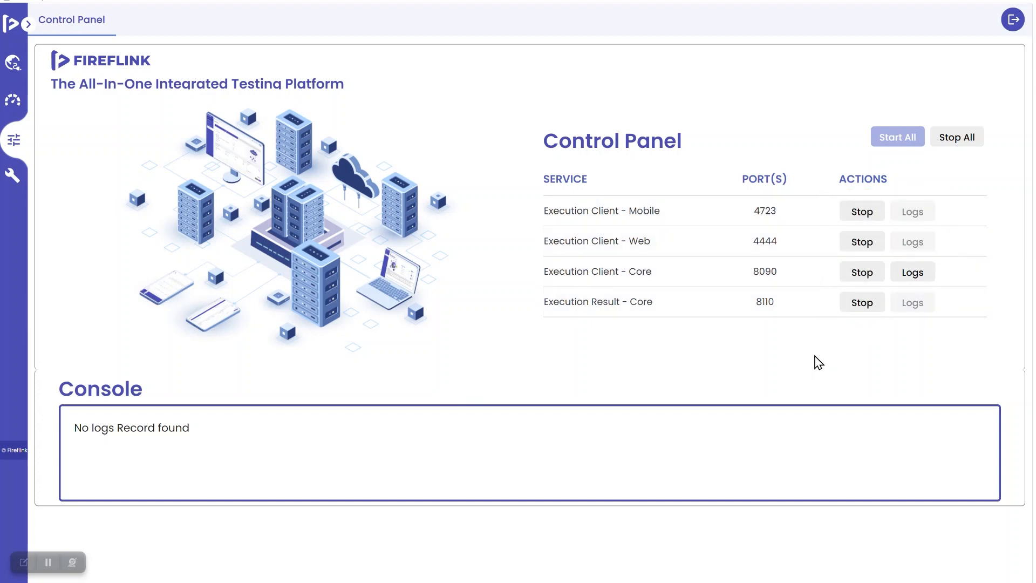
key(alt+Tab)
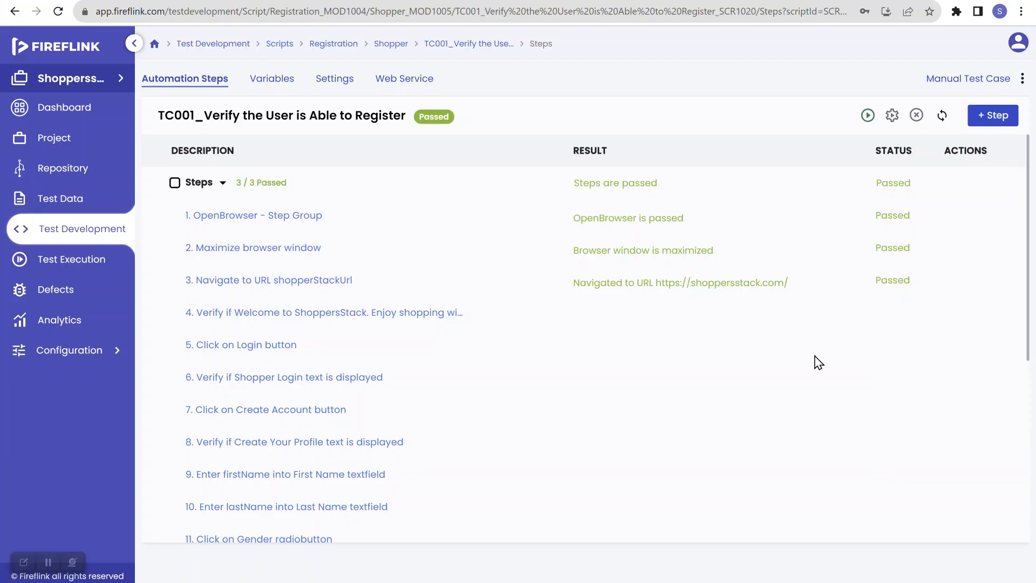
Run the TC001_Verify the User is Able to Register script and refresh the execution dashboard
click(867, 116)
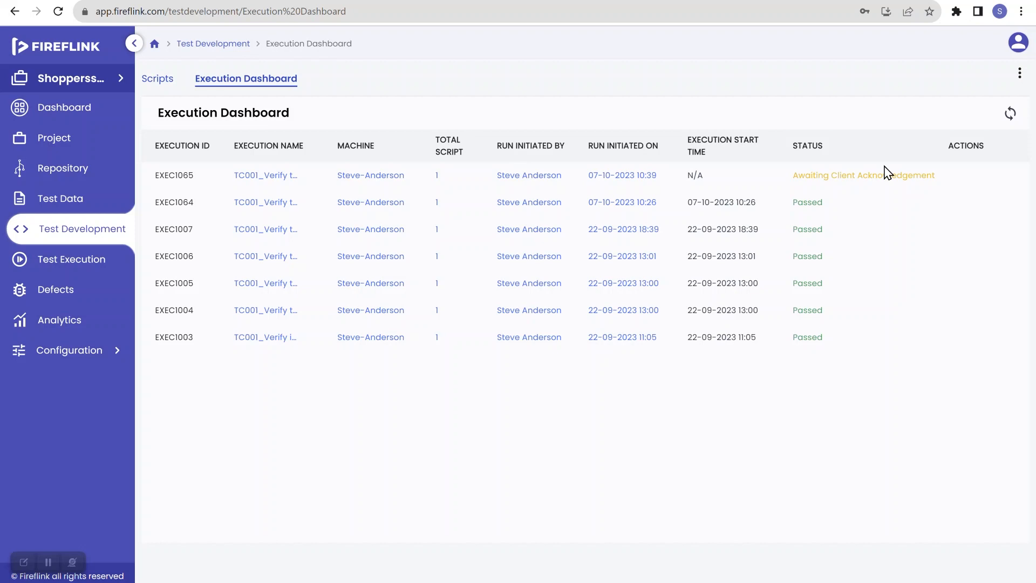
click(1010, 117)
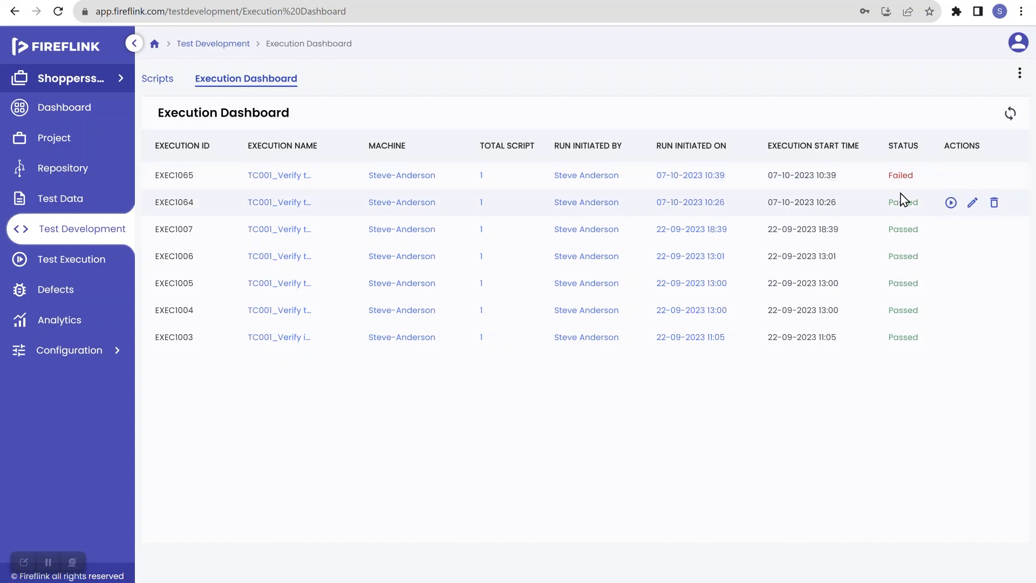
Open the latest execution's results, expand Registration and Shopper, and inspect the failed step of the script
click(900, 178)
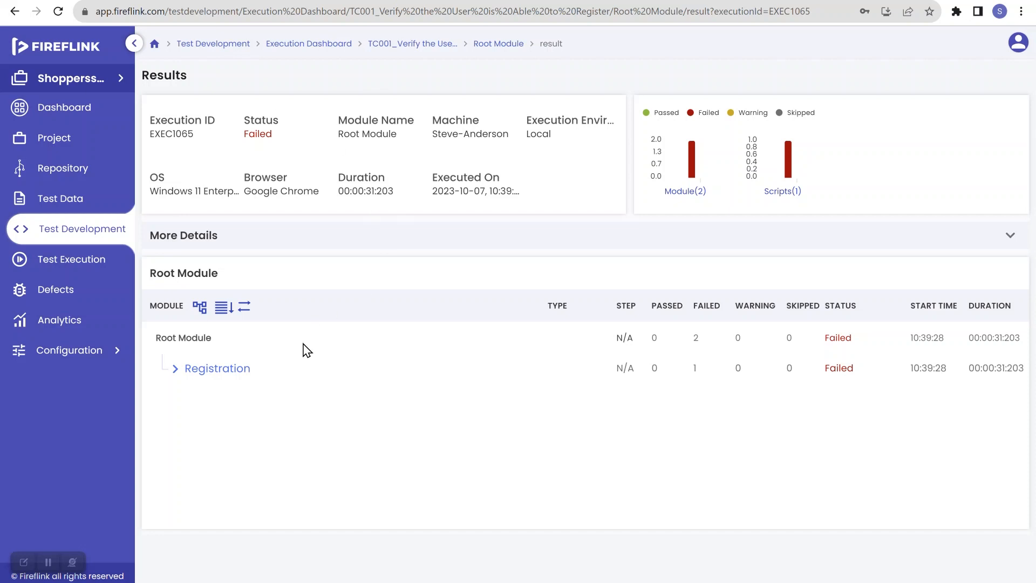
click(176, 372)
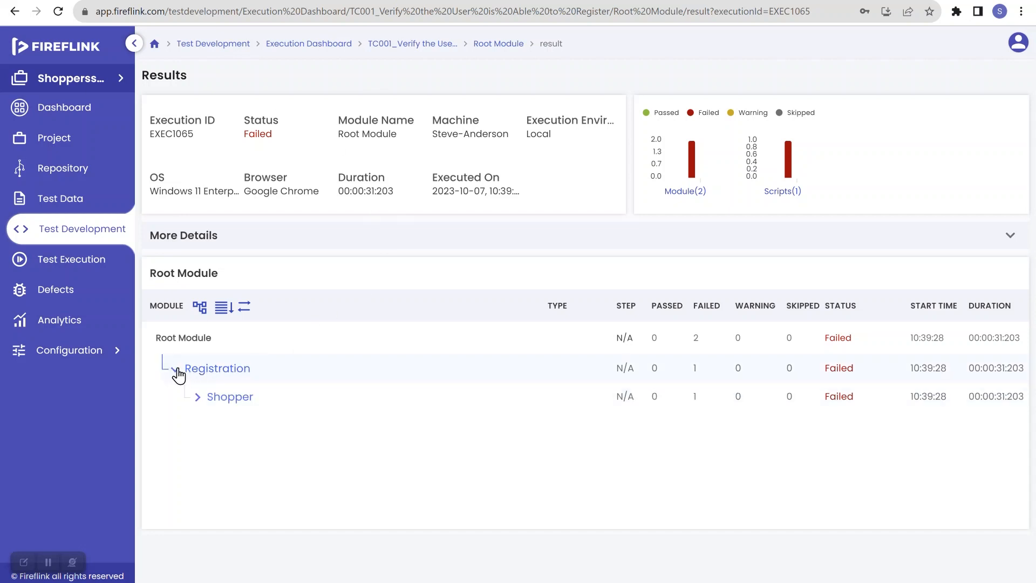
click(199, 397)
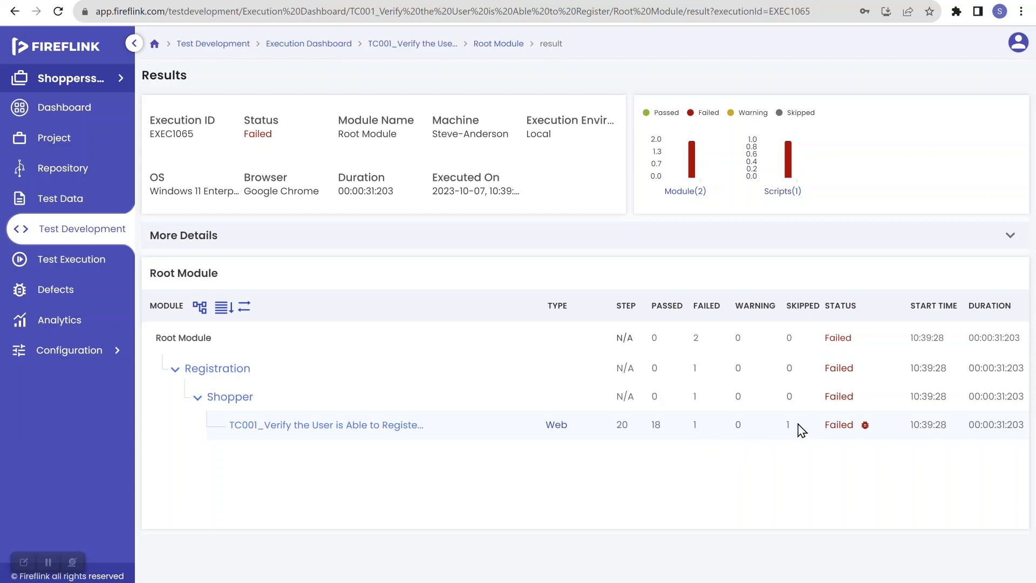
click(838, 429)
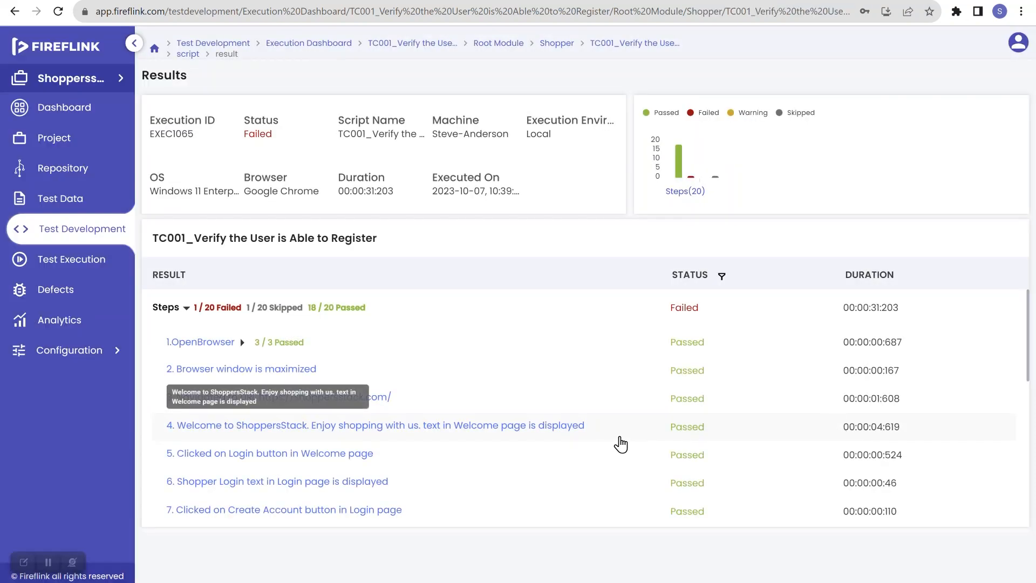
scroll(620, 443, down, 4)
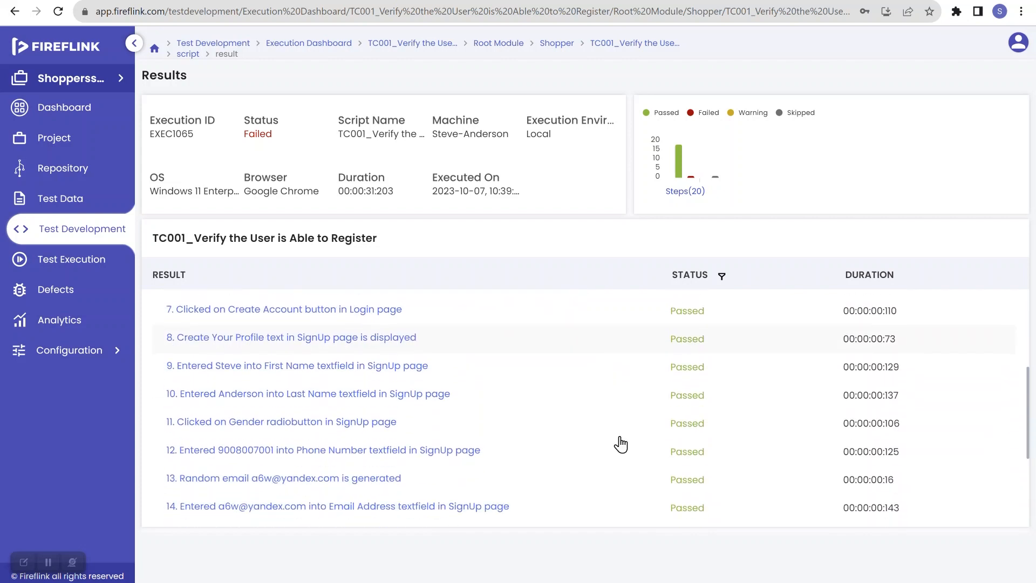
scroll(619, 439, down, 3)
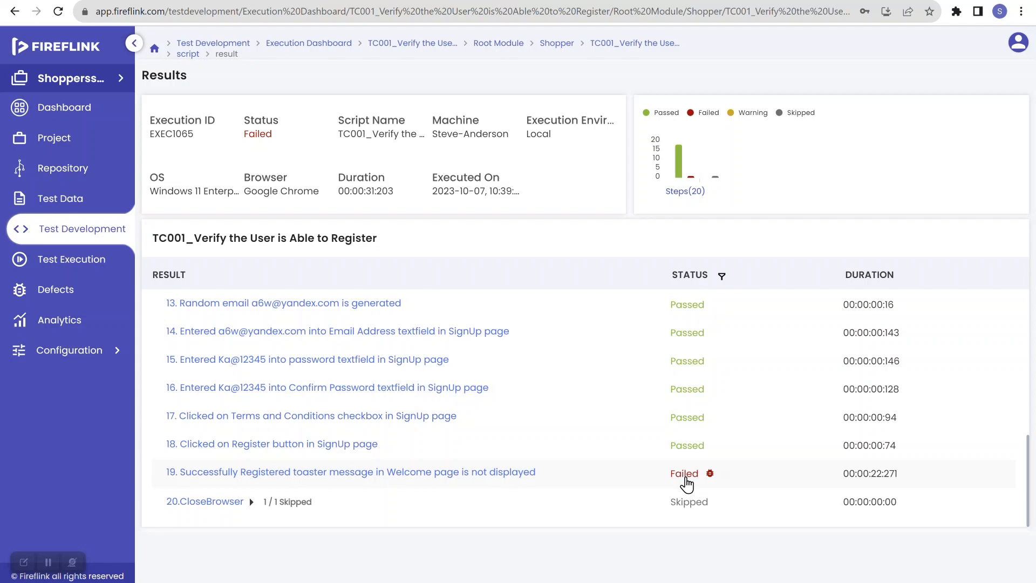
click(686, 480)
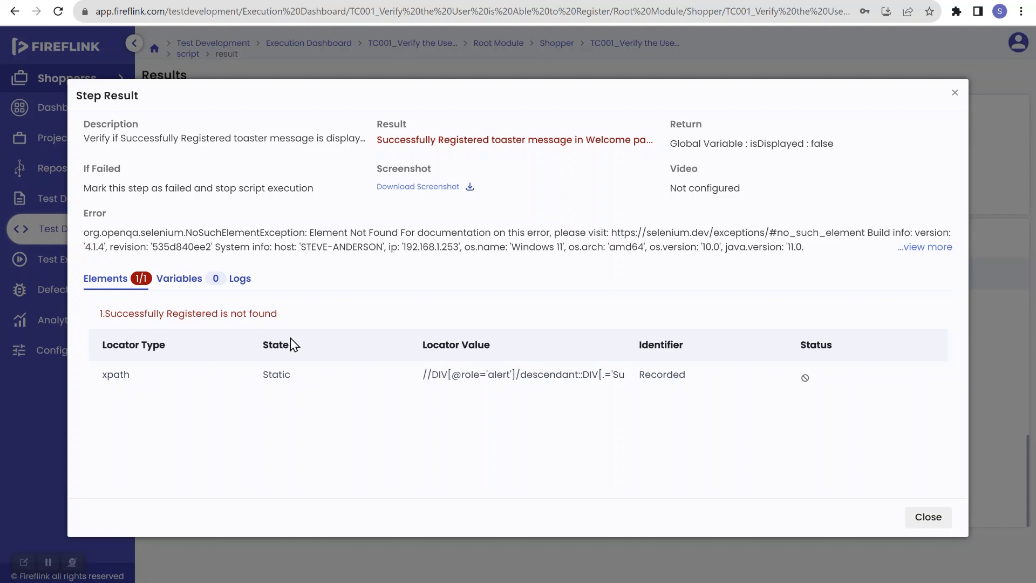
Download the failed step's screenshot, open the download, and close the step result
click(427, 186)
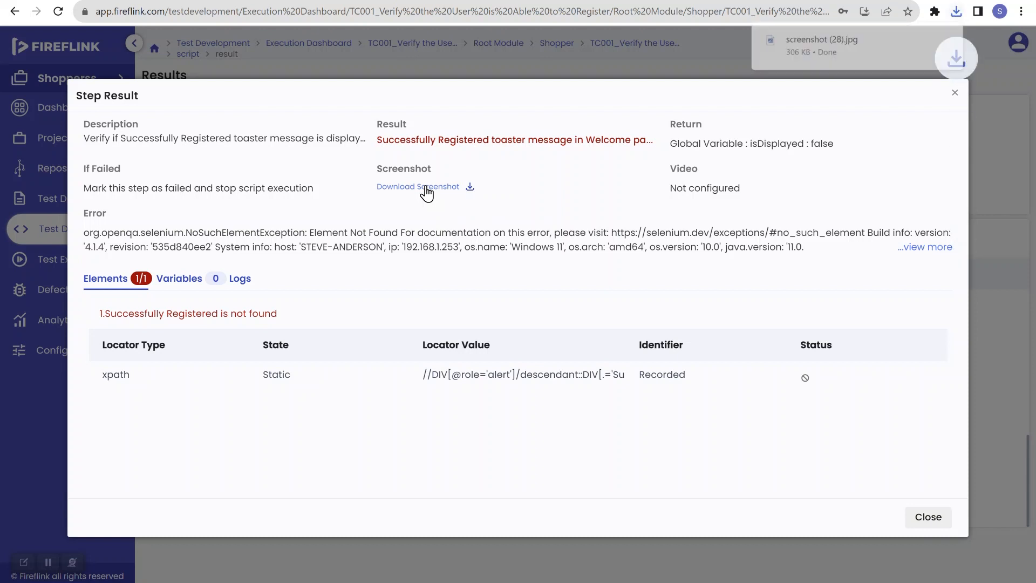
click(842, 58)
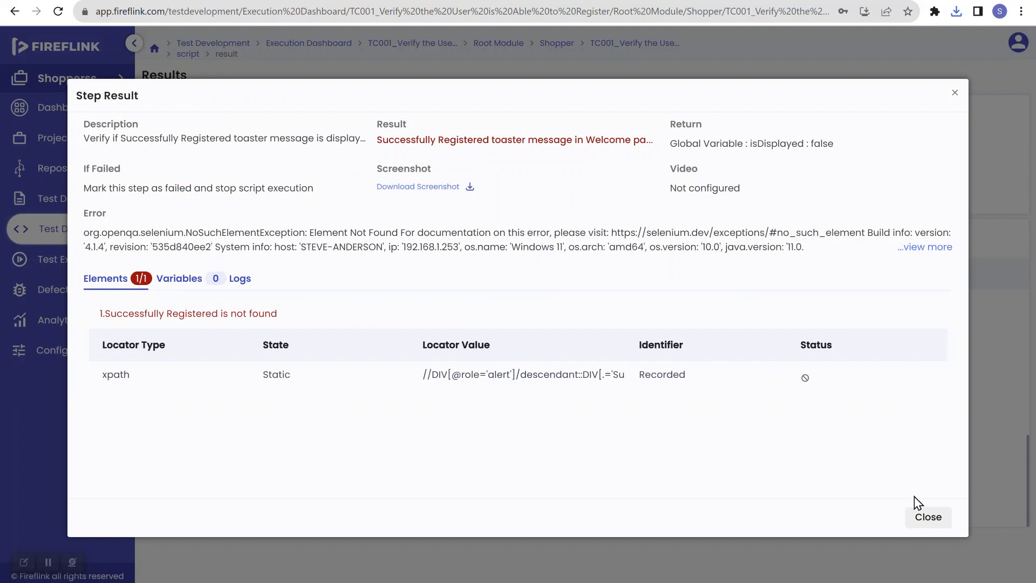
click(928, 519)
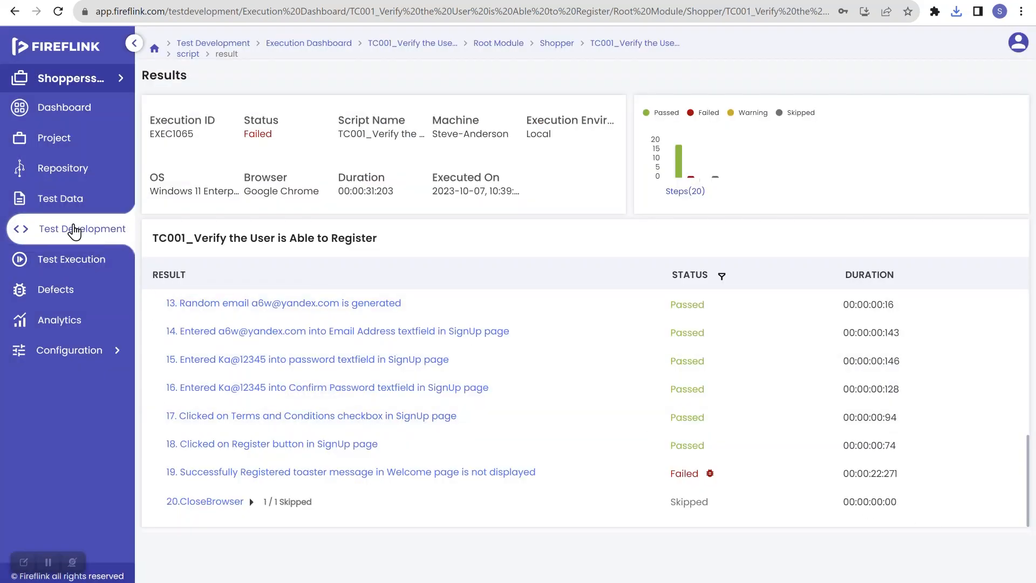
Open the TC001 script under Registration > Shopper and delete step 13, Generate random email
click(74, 230)
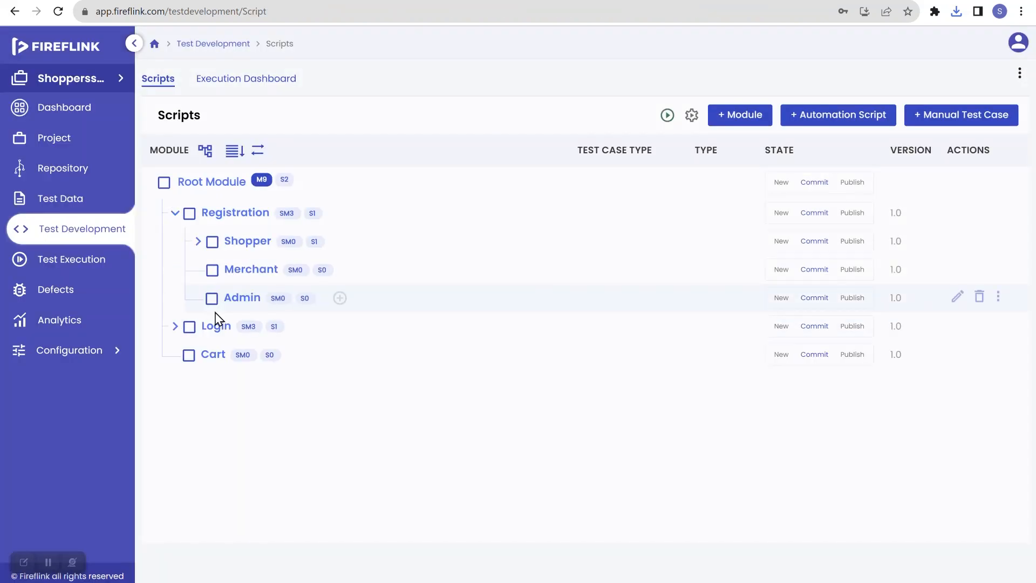
click(197, 243)
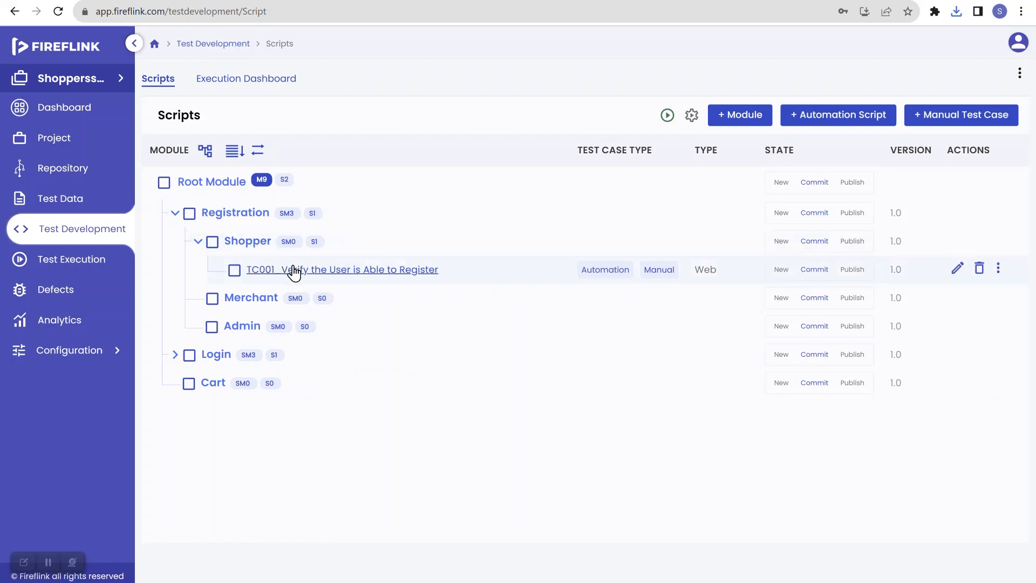
click(293, 270)
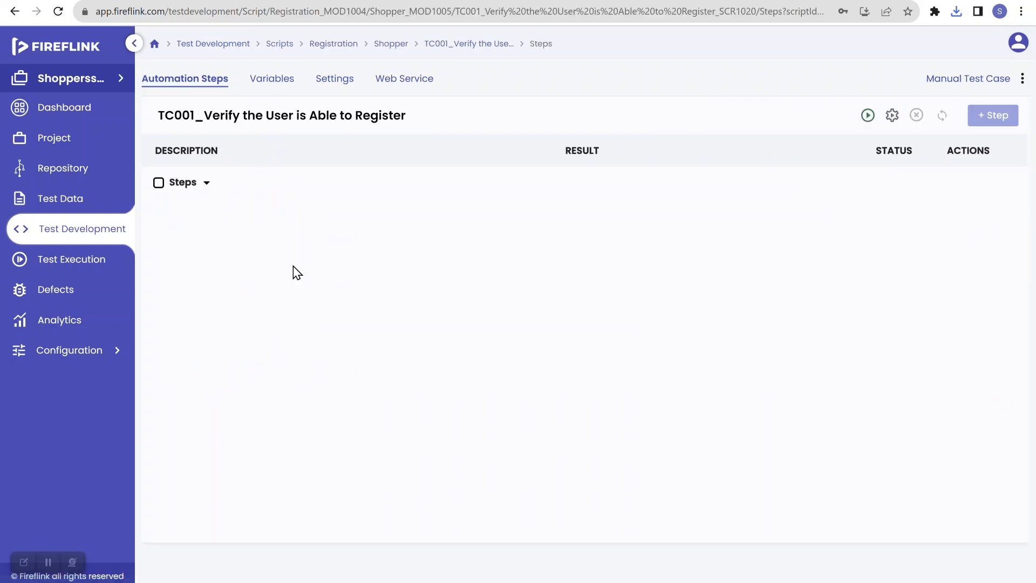
scroll(413, 363, down, 6)
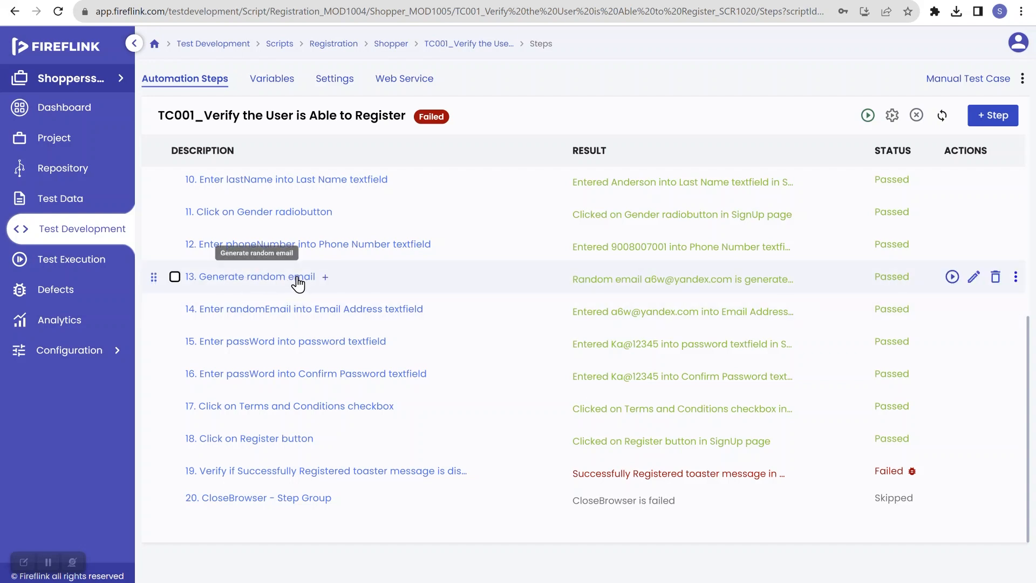
click(994, 279)
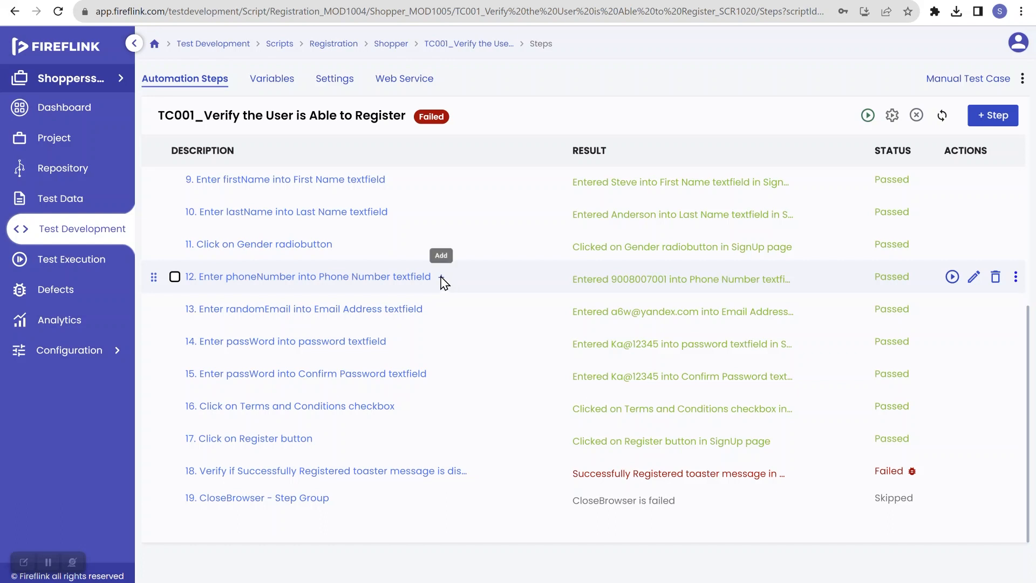
Add a step after step 12 using the NLP Generate random email with specified domain
click(441, 278)
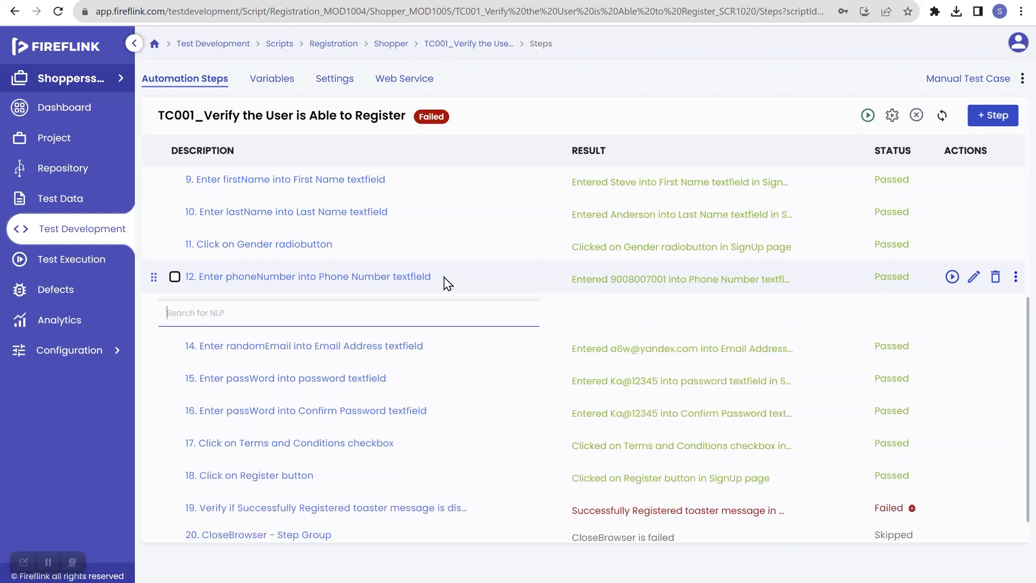
text(gen)
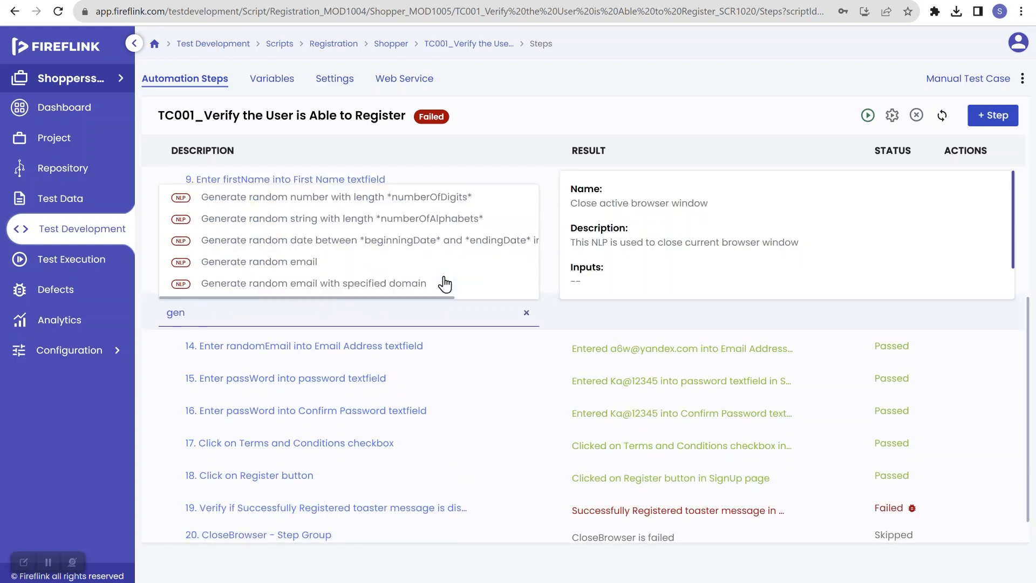
text(erate)
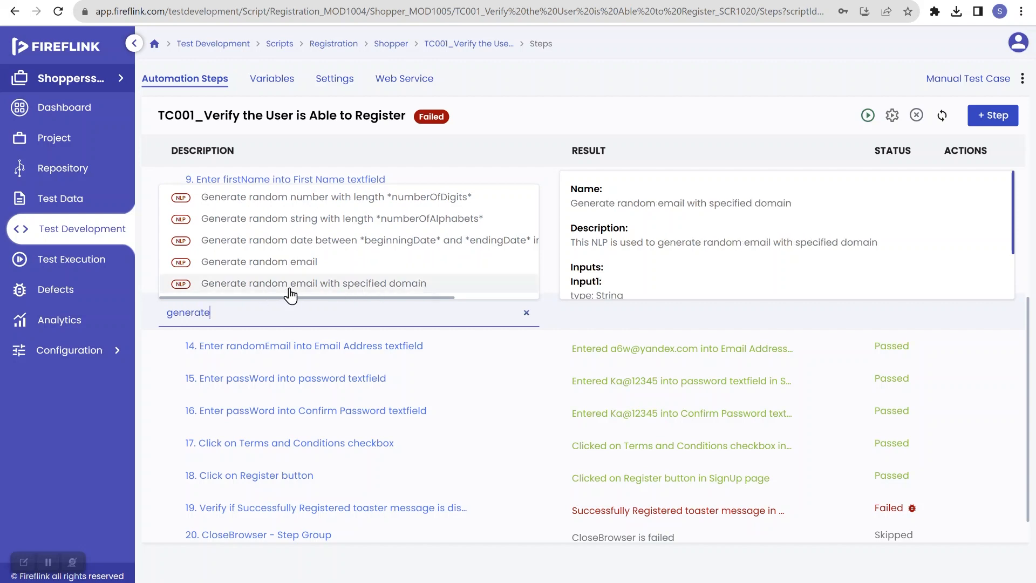
click(390, 290)
click(531, 327)
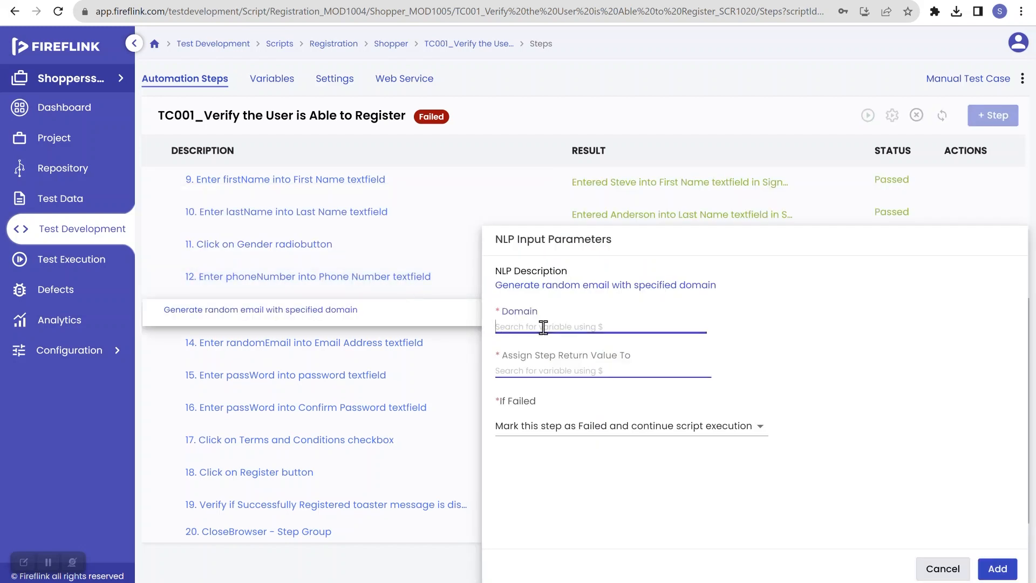
Set the Domain to gmail.com and assign the step return value to randomEmail
text(gamil)
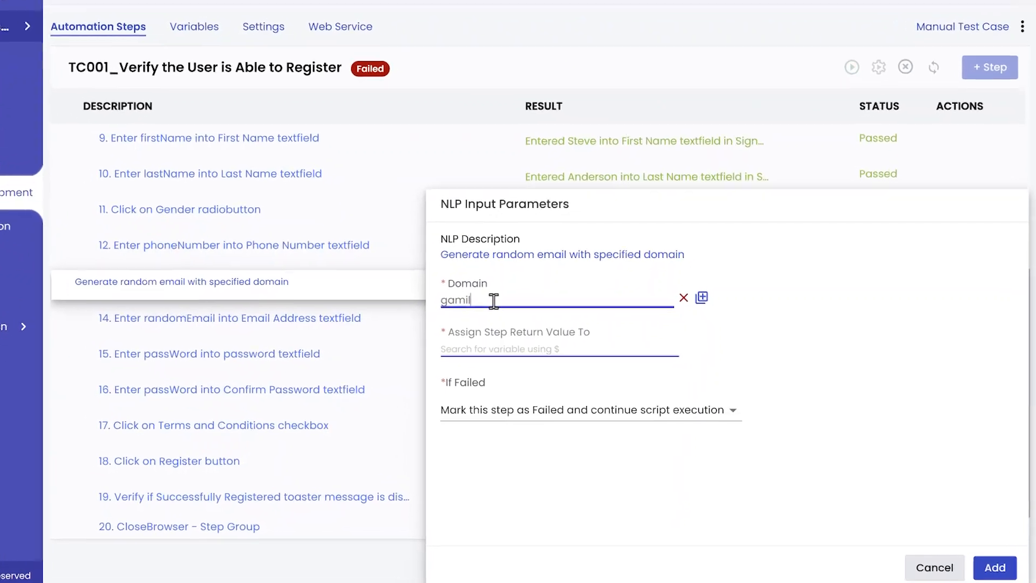
text(.com)
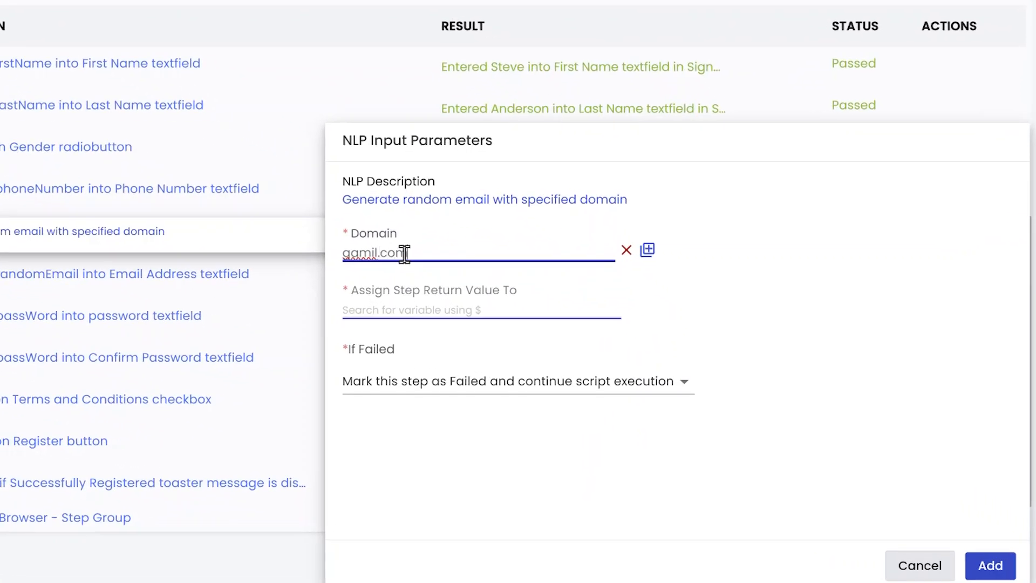
click(424, 307)
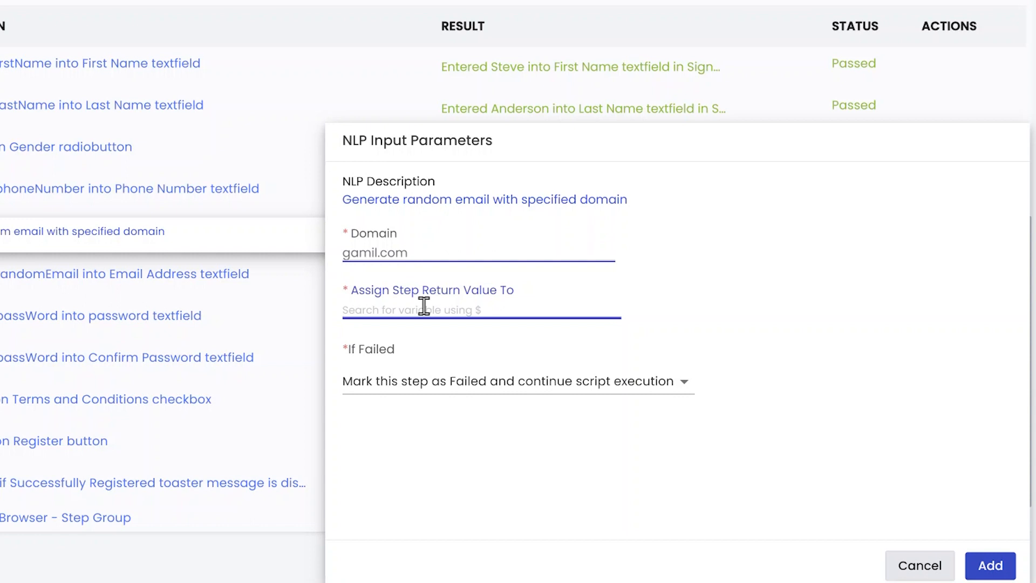
click(370, 251)
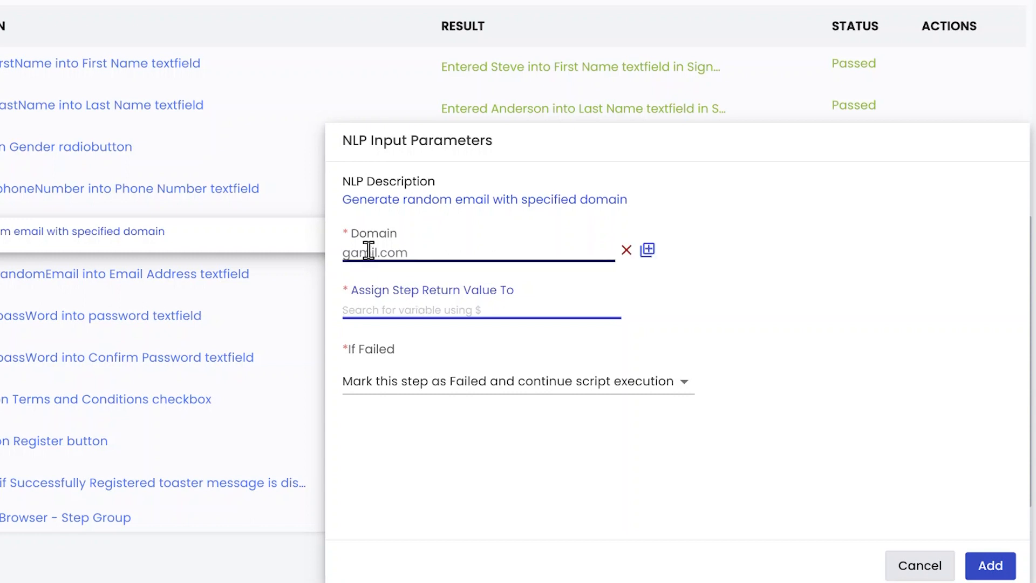
key(BackSpace)
key(BackSpace)
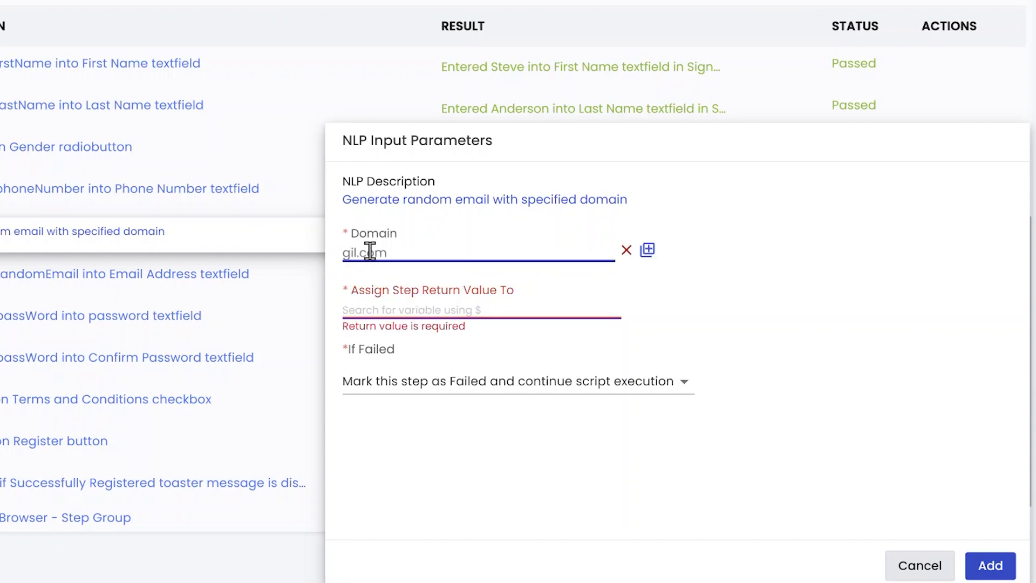
text(ma)
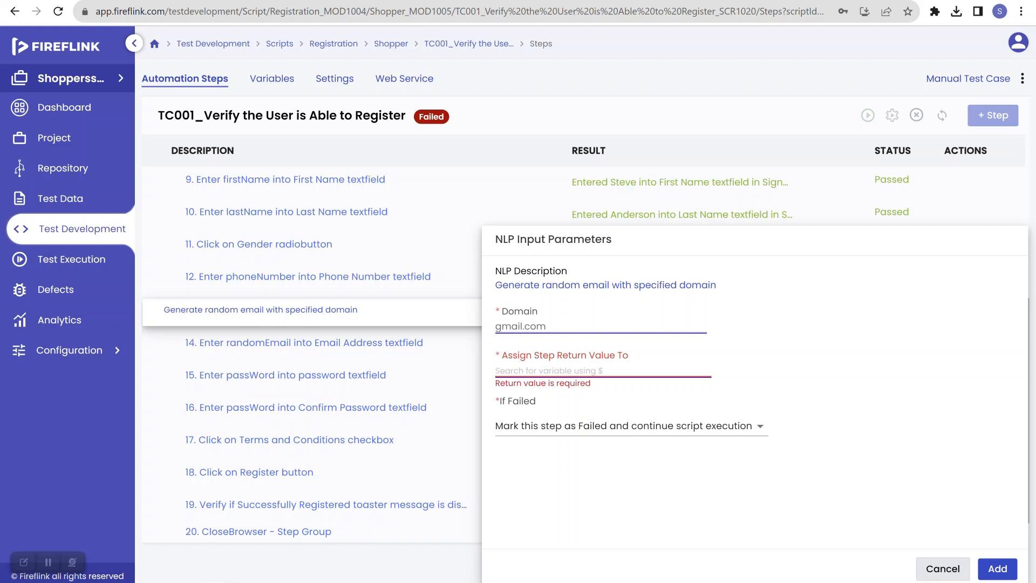
text($)
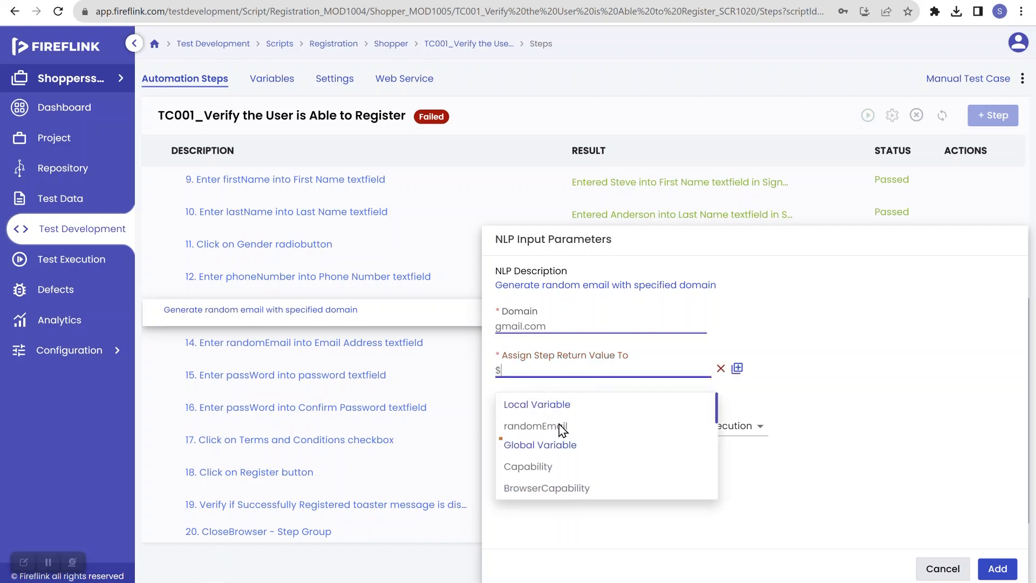
click(541, 430)
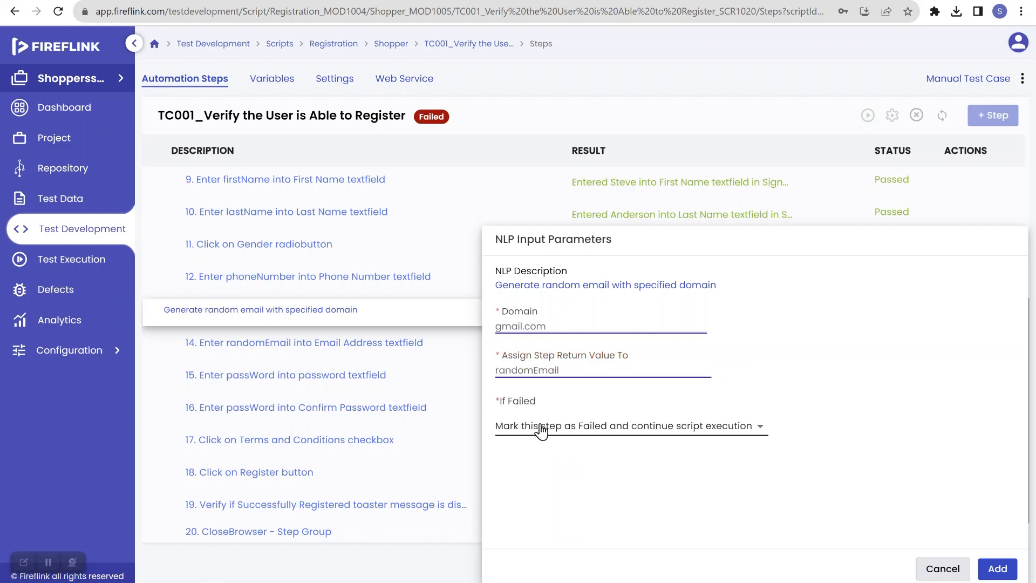
Set If Failed to Mark this step as Failed and stop script execution, and add the step
click(646, 434)
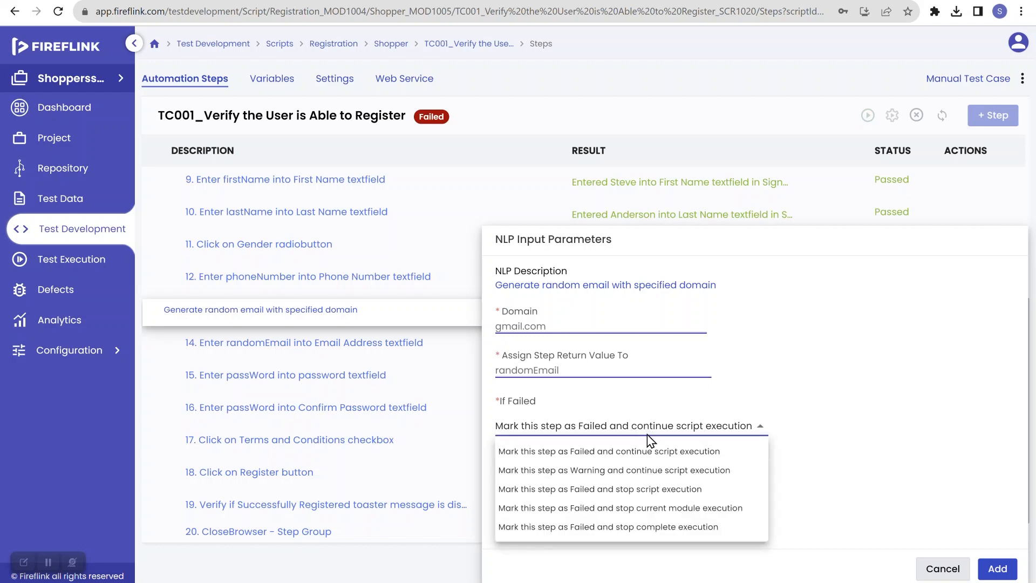
click(663, 489)
click(984, 568)
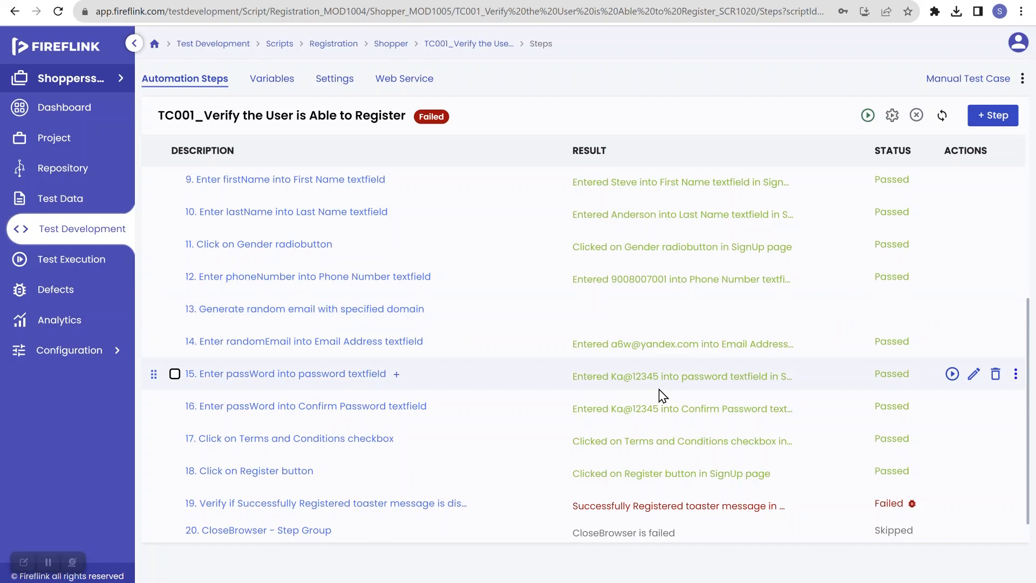
scroll(659, 390, up, 5)
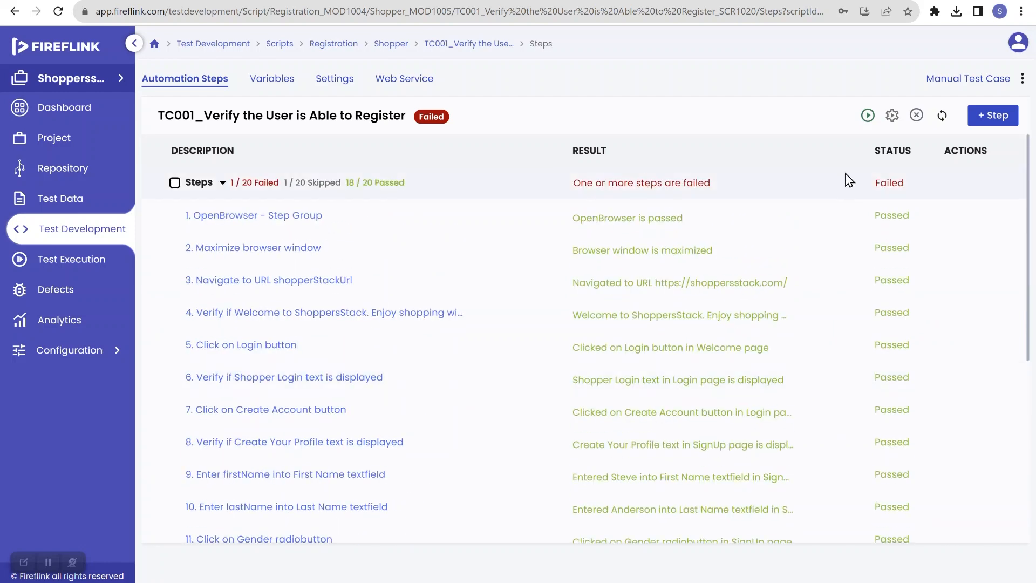
Run the TC001 script and refresh the execution status on the Execution Dashboard
click(867, 115)
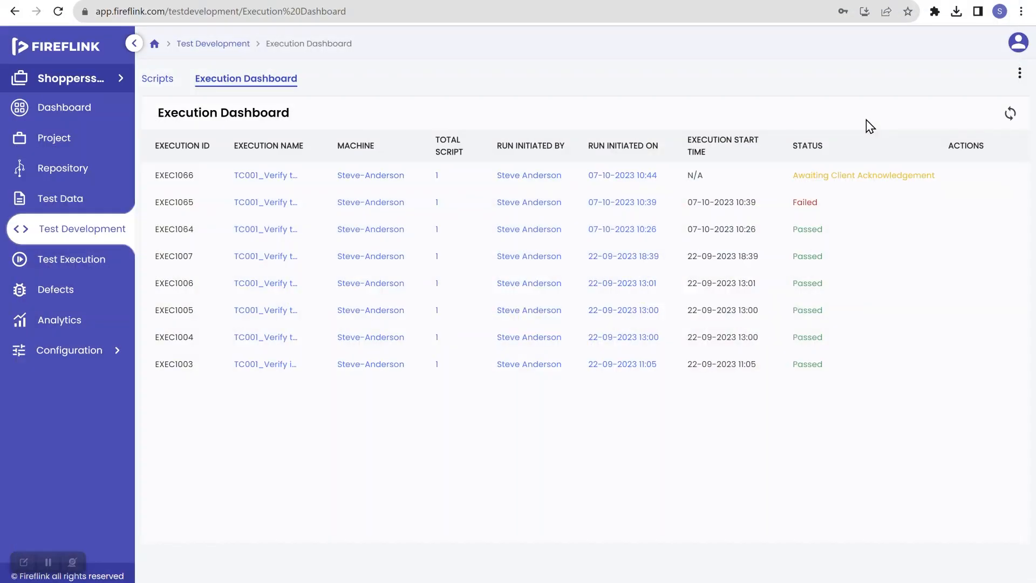
click(1009, 122)
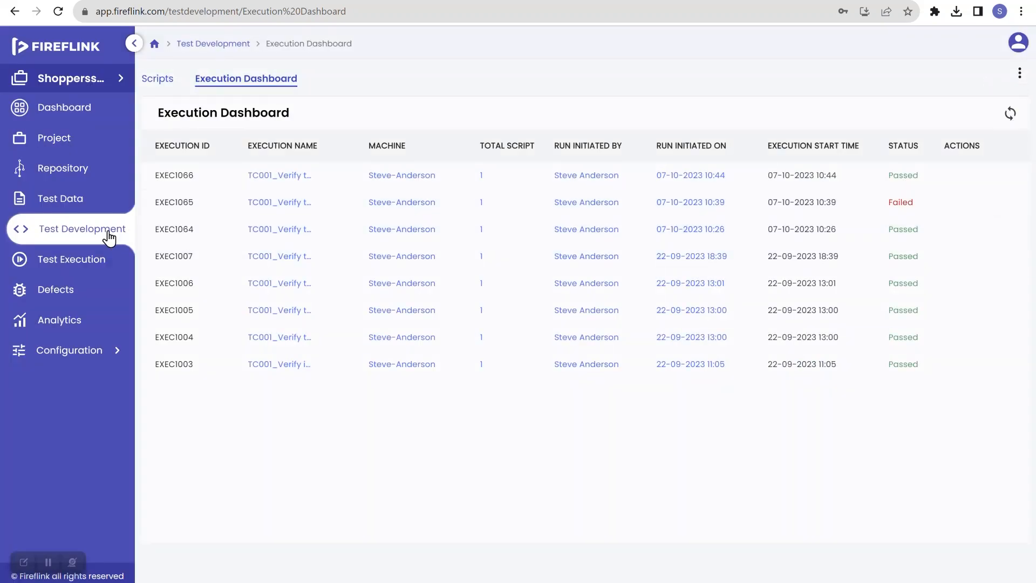
Open the TC001 script under Registration > Shopper and review its step results
click(79, 237)
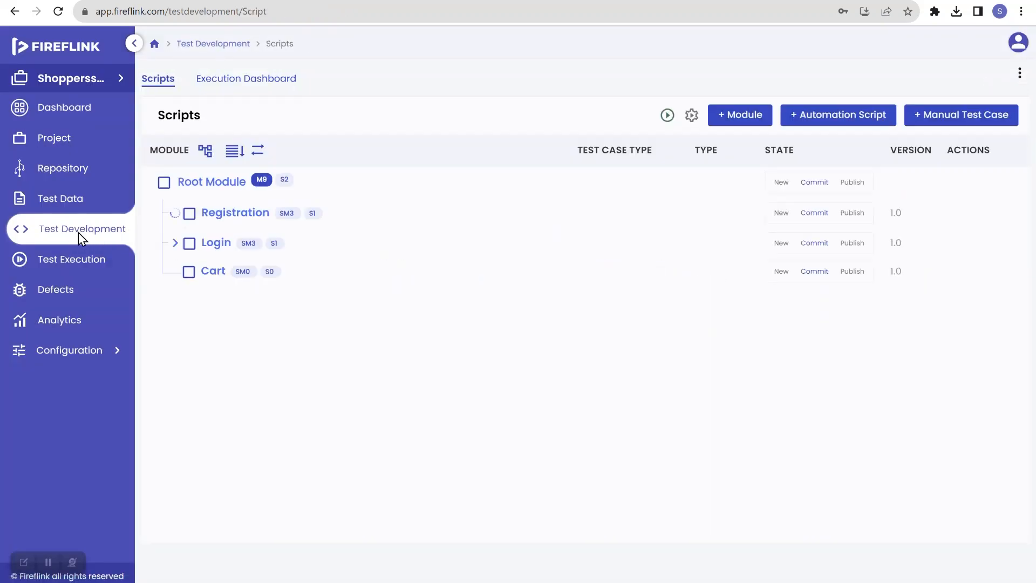
click(198, 243)
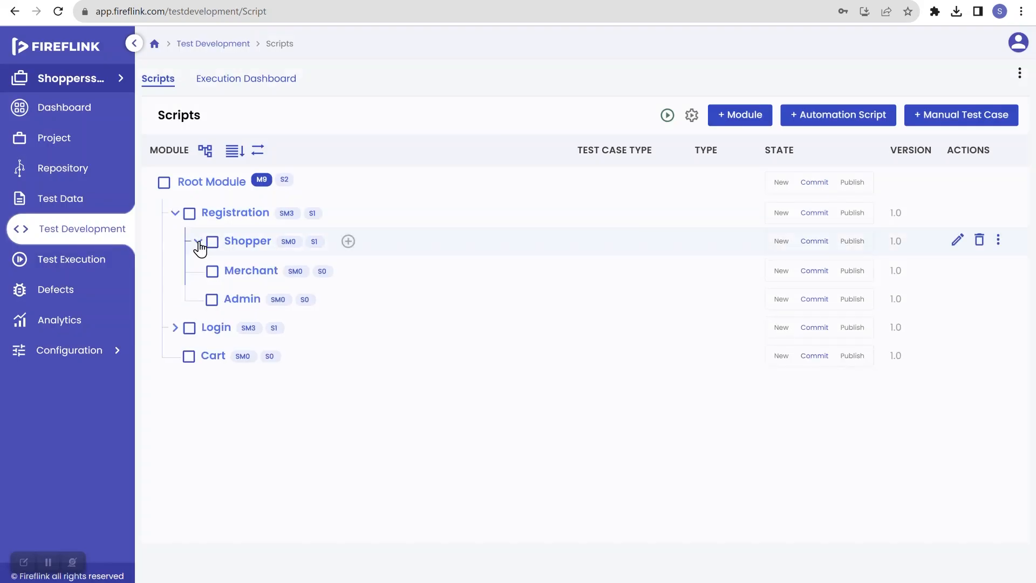
click(279, 275)
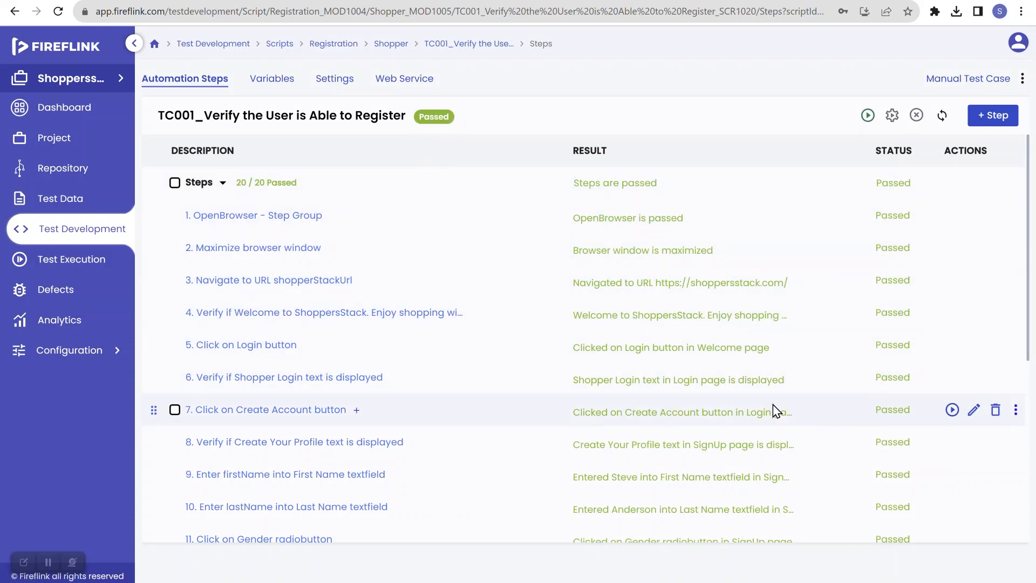
scroll(773, 403, down, 4)
scroll(772, 403, up, 4)
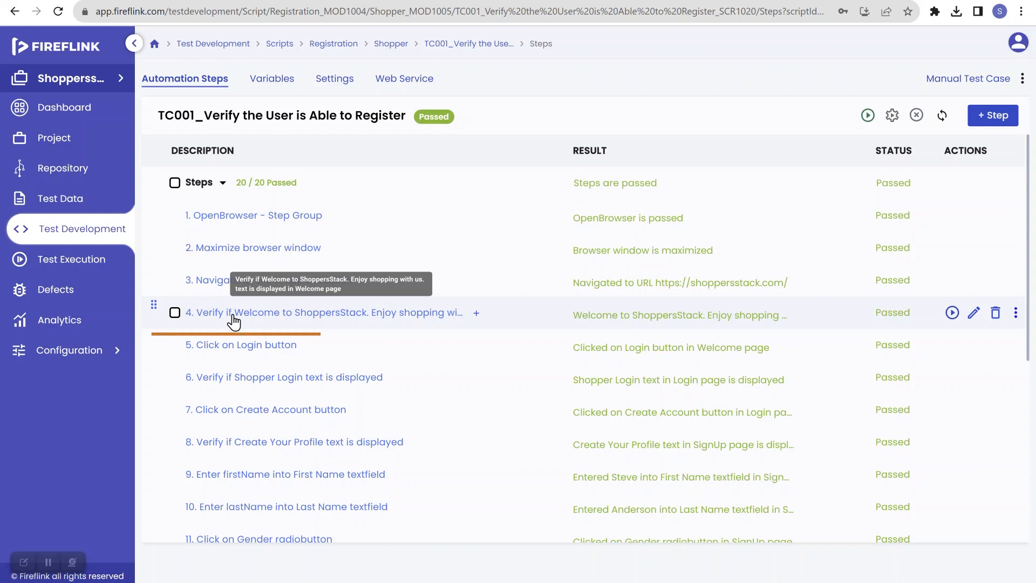
Inspect the isDisplayed return variable of step 4 in its parameters and variable editor, cancelling both
click(371, 321)
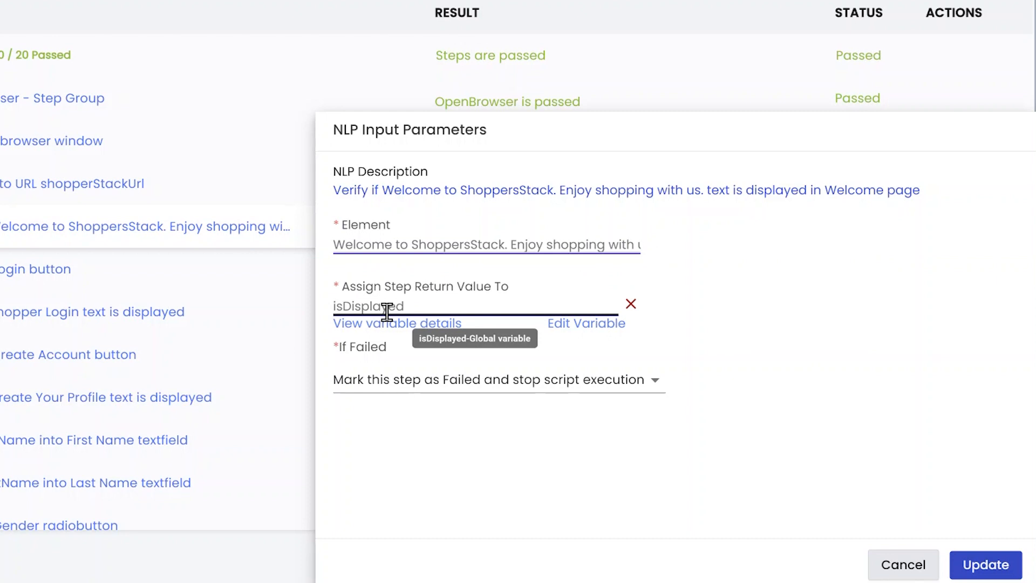
click(581, 325)
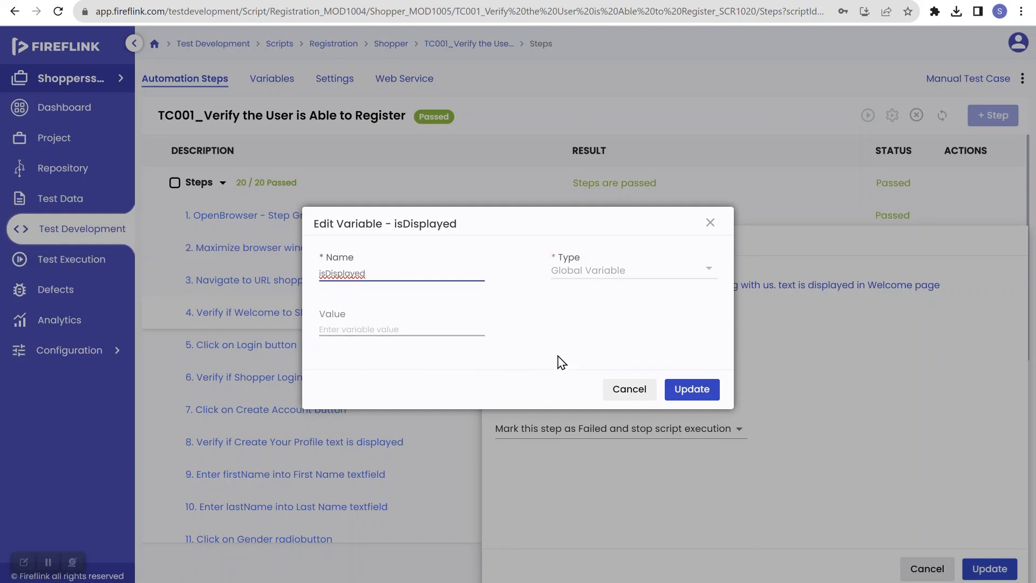
click(625, 391)
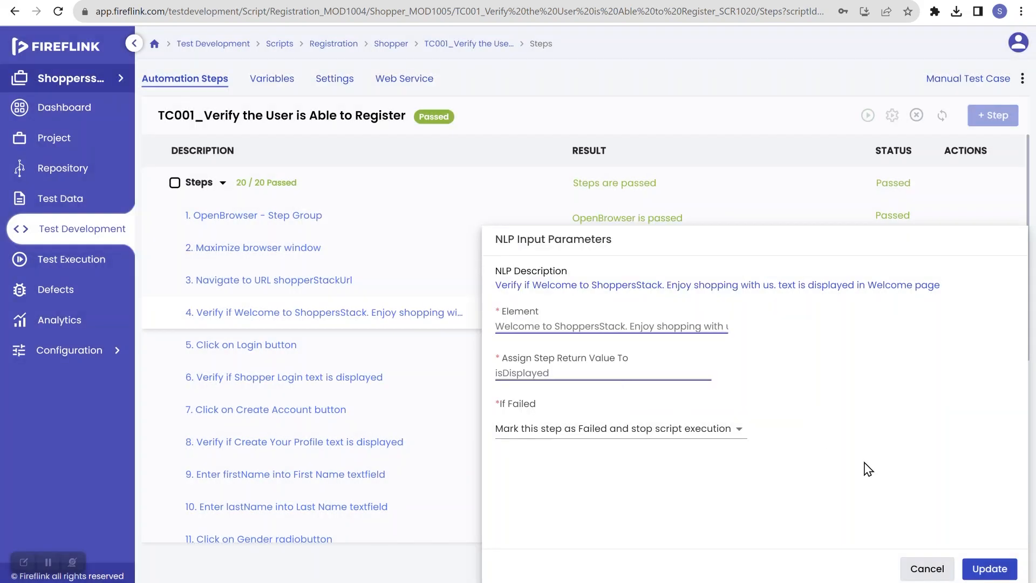
click(927, 568)
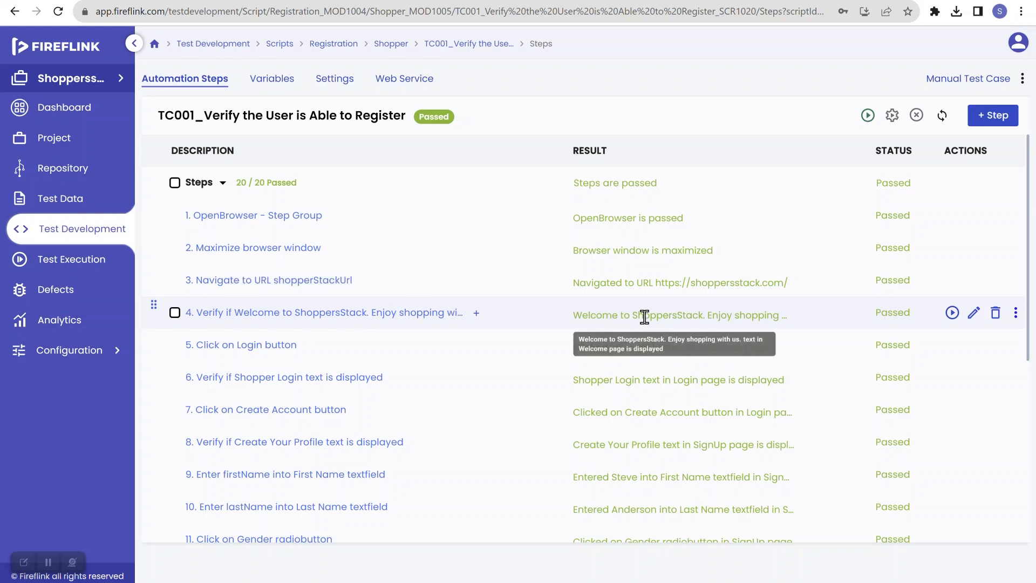
Review the step results and return values of steps 4, 6 and 8
click(893, 318)
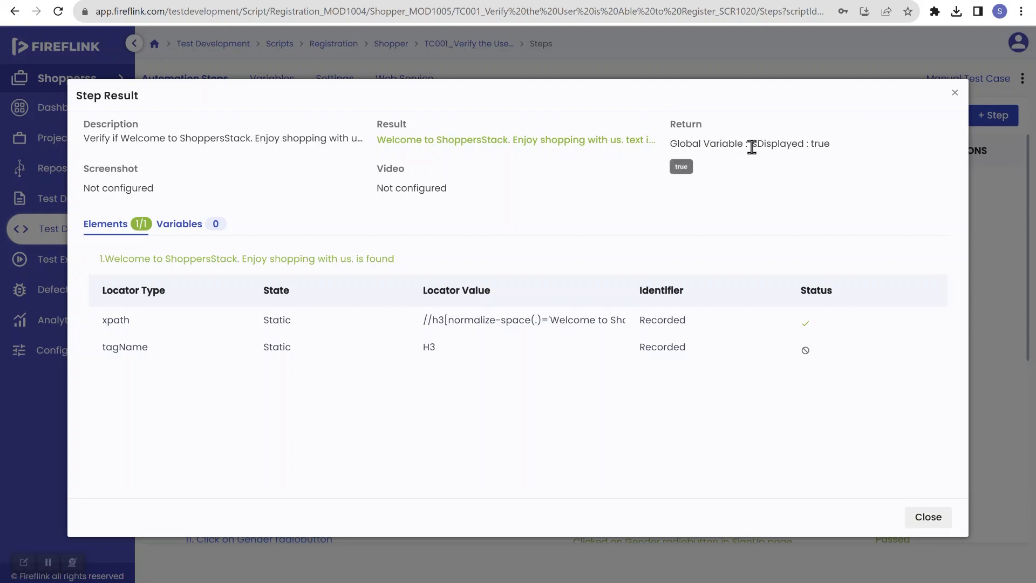
double_click(820, 144)
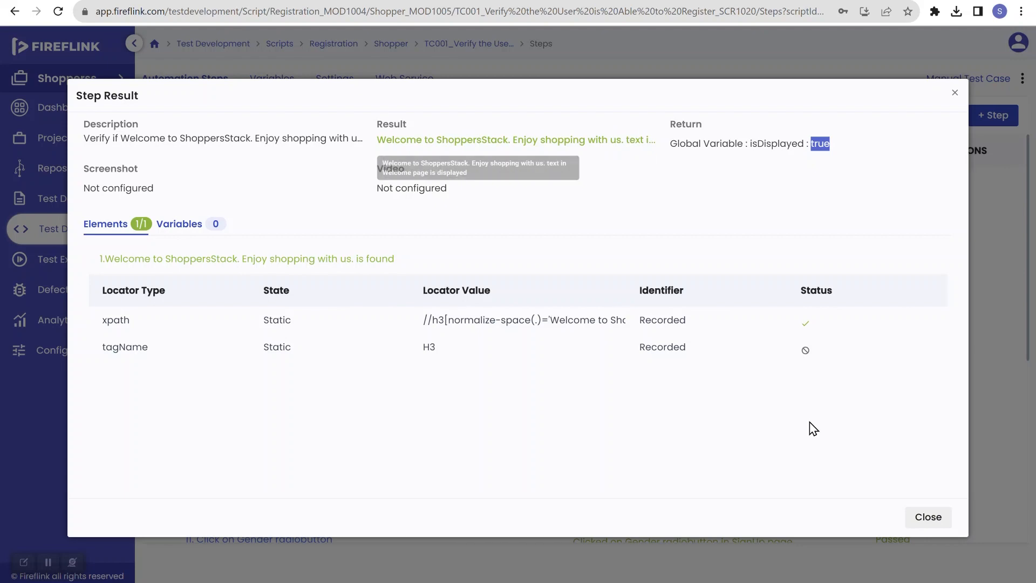
click(929, 518)
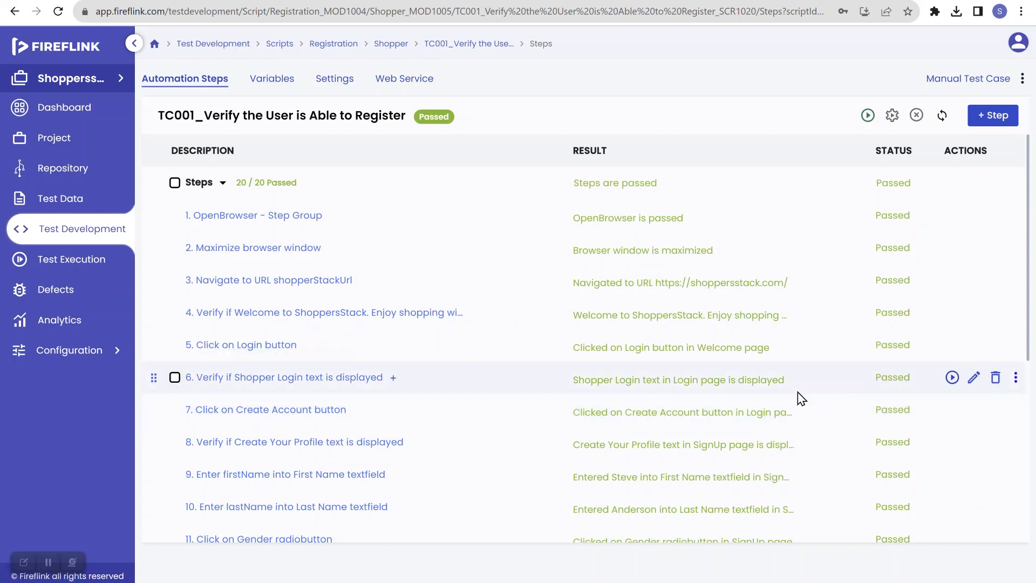
click(896, 378)
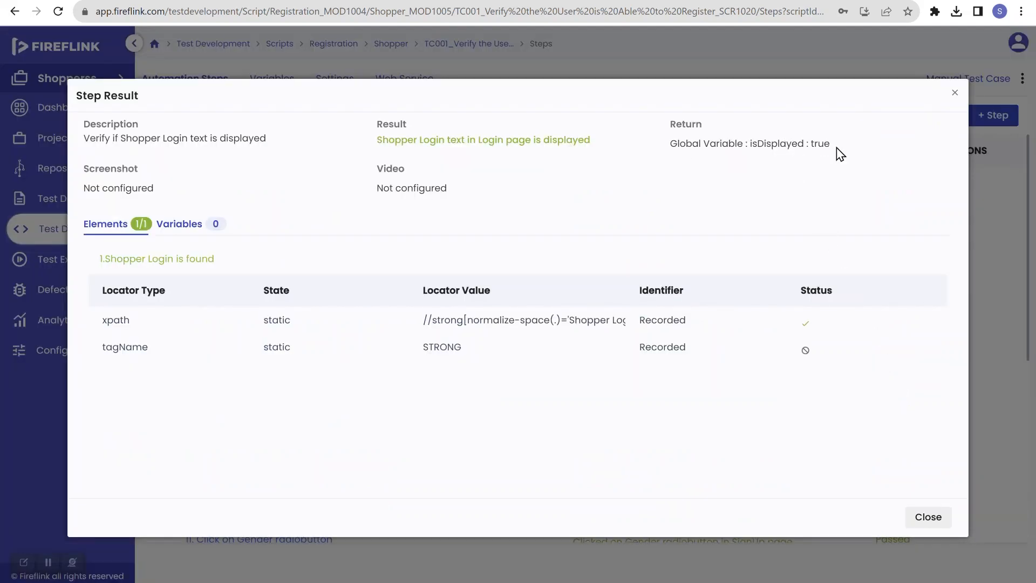
click(927, 519)
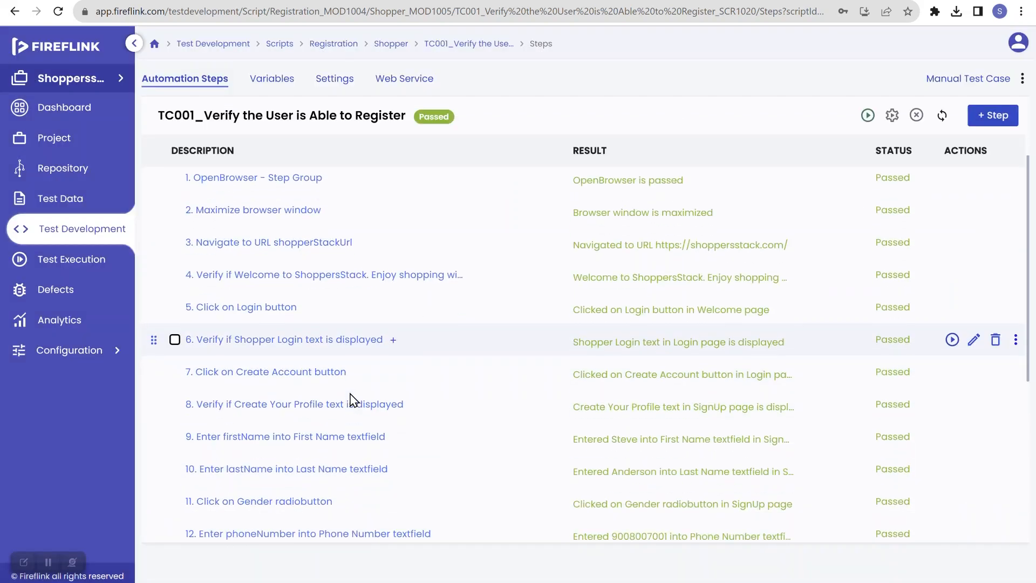
scroll(350, 400, down, 1)
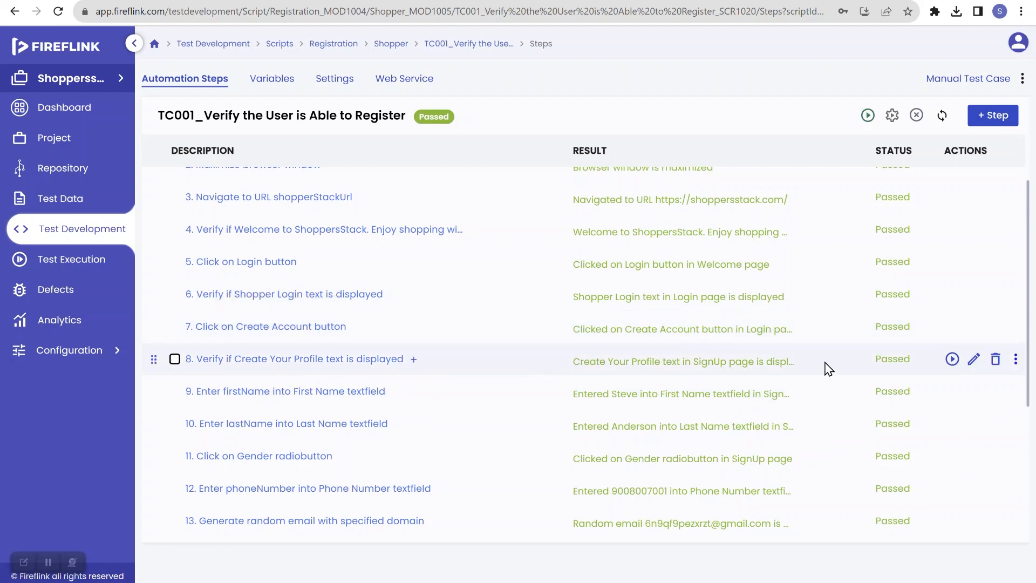
click(885, 370)
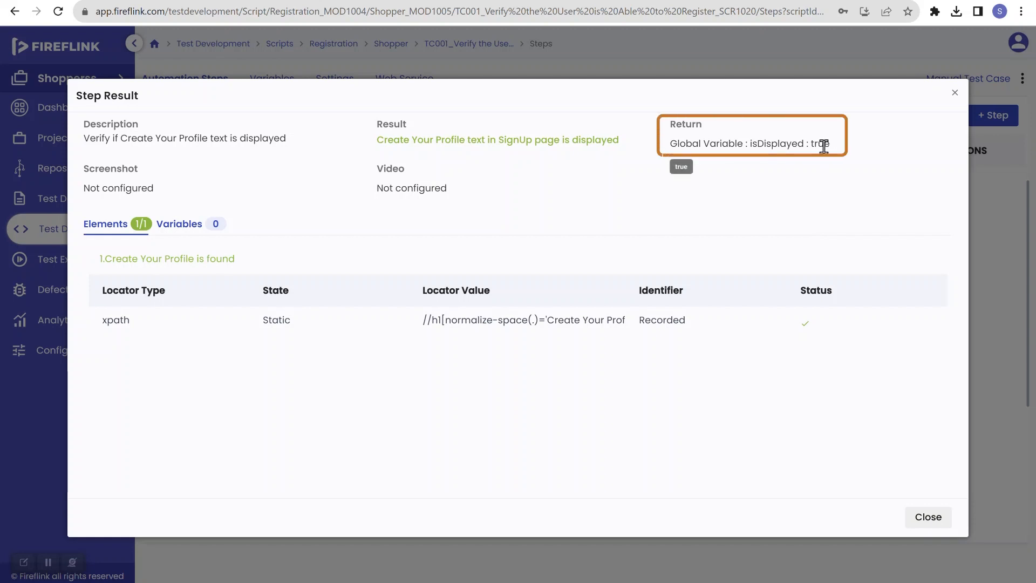
click(923, 518)
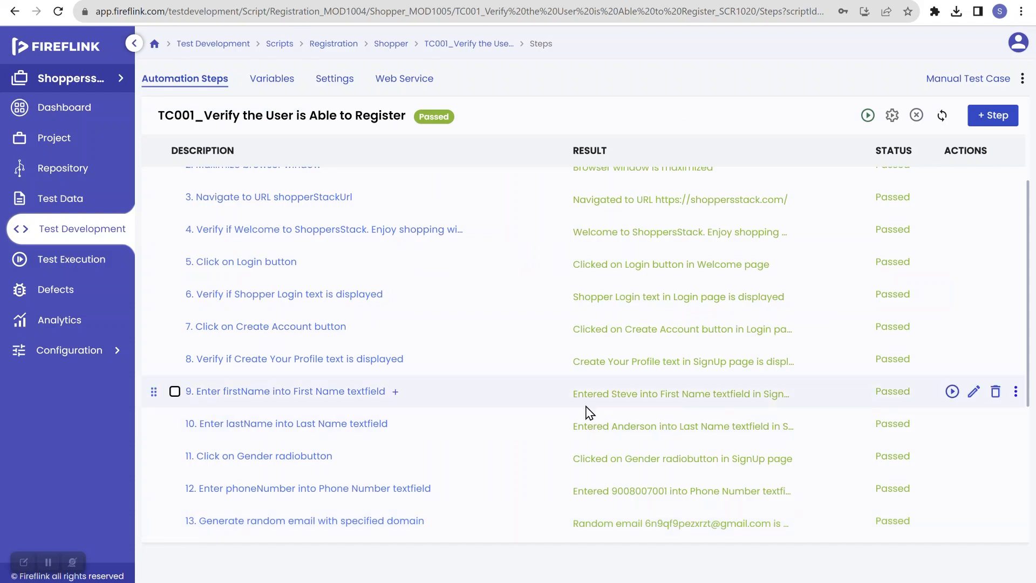
Open the results of the failed execution EXEC1065 from the Execution Dashboard
click(87, 237)
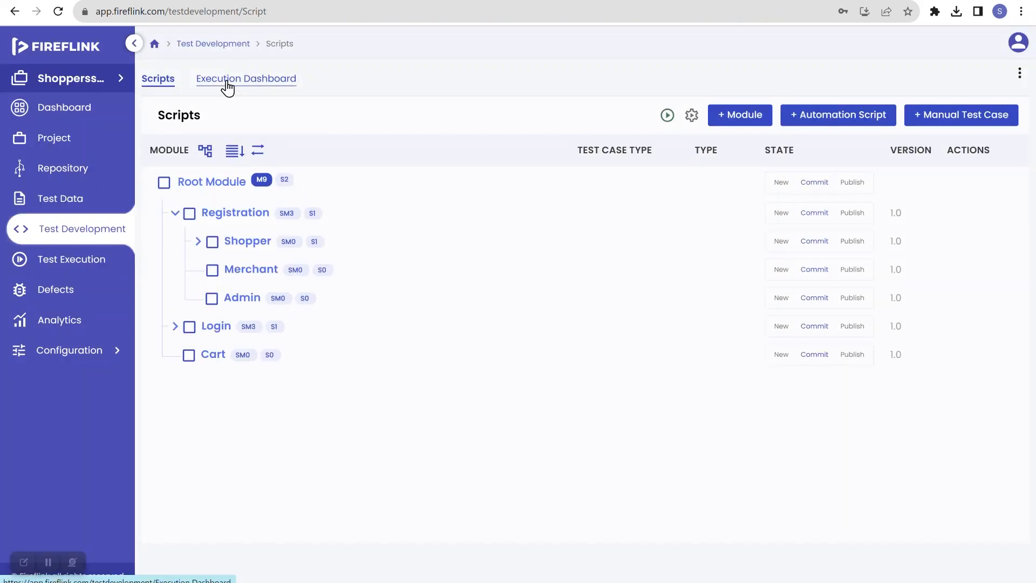
click(247, 85)
click(248, 85)
mouse_move(808, 207)
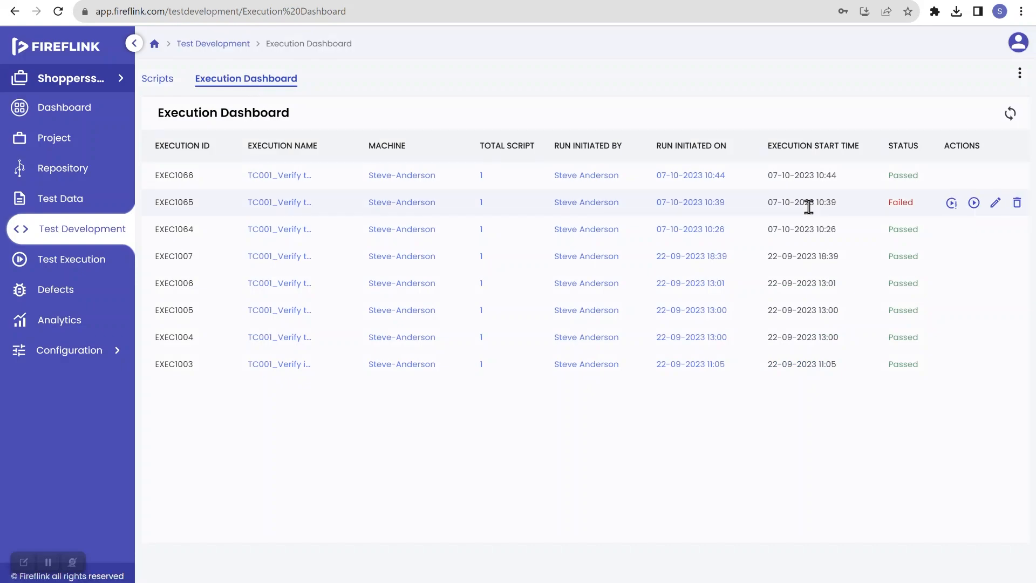
click(895, 208)
click(895, 208)
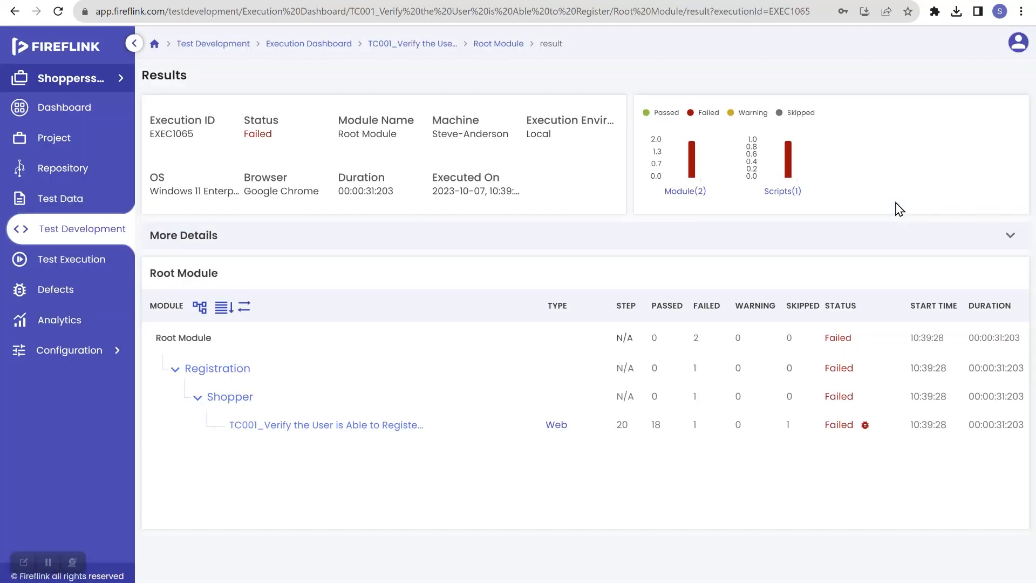
Open the TC001 script result and inspect the failed step 19 details
click(841, 426)
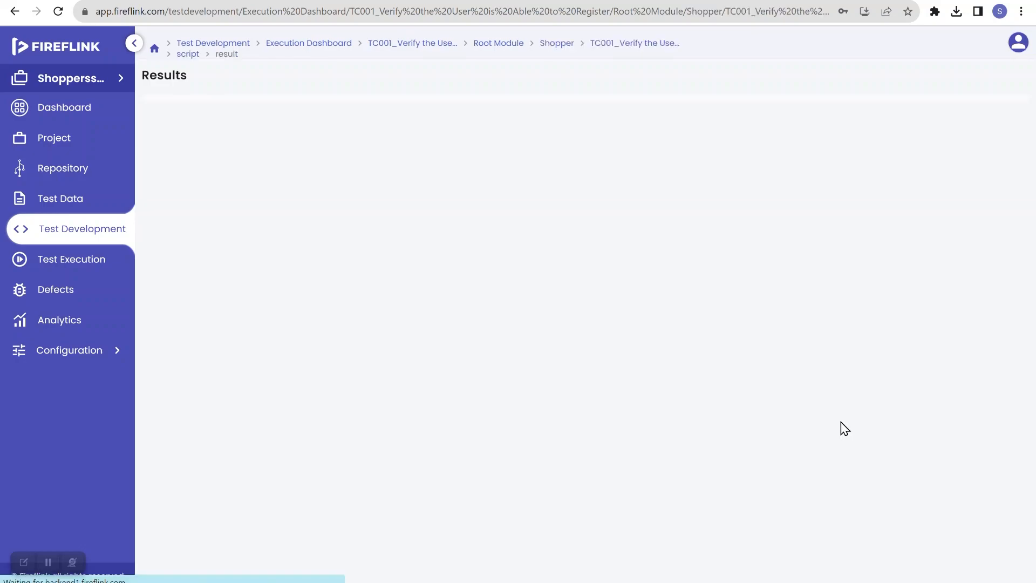
scroll(695, 439, down, 7)
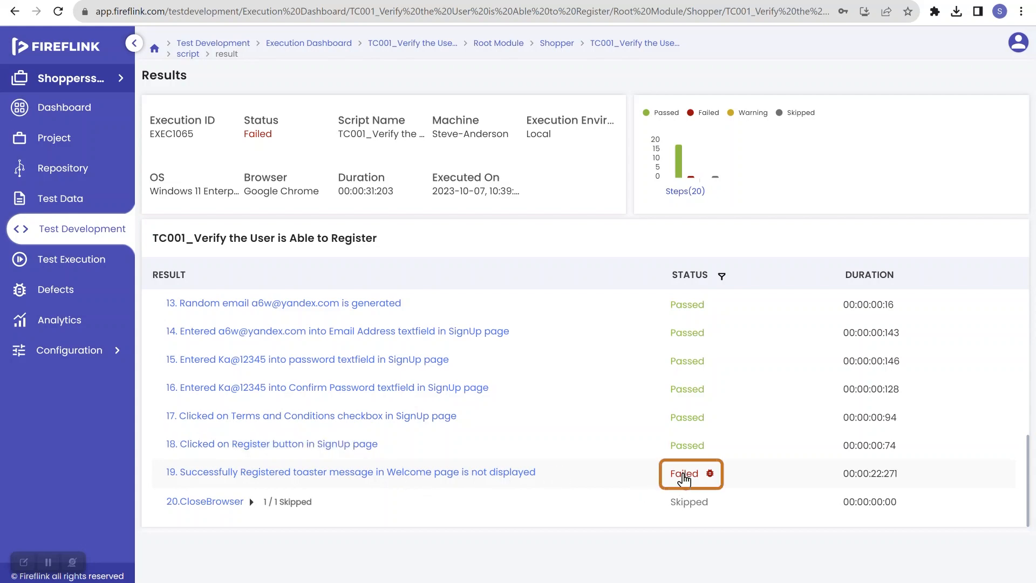
click(684, 476)
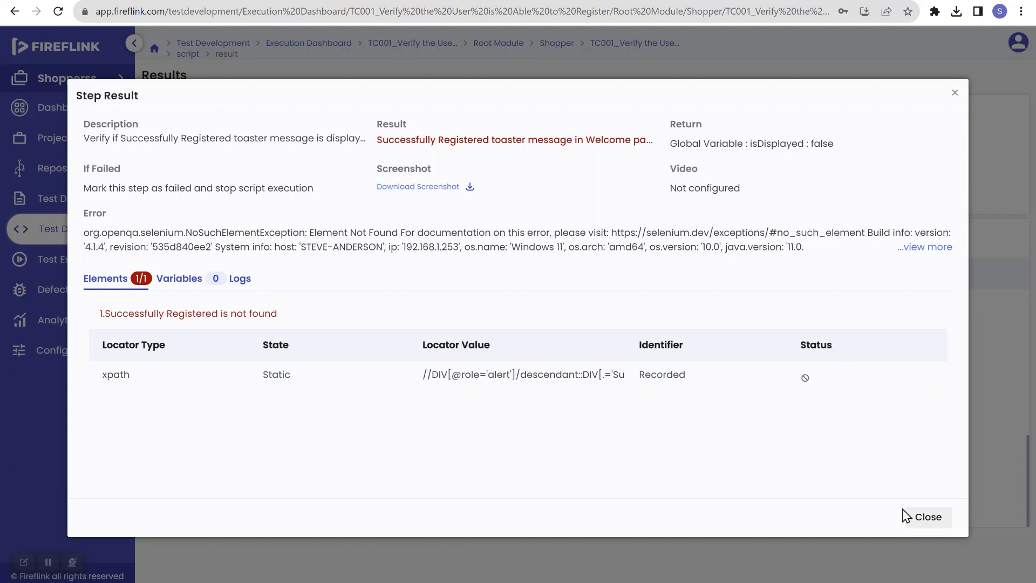
click(928, 518)
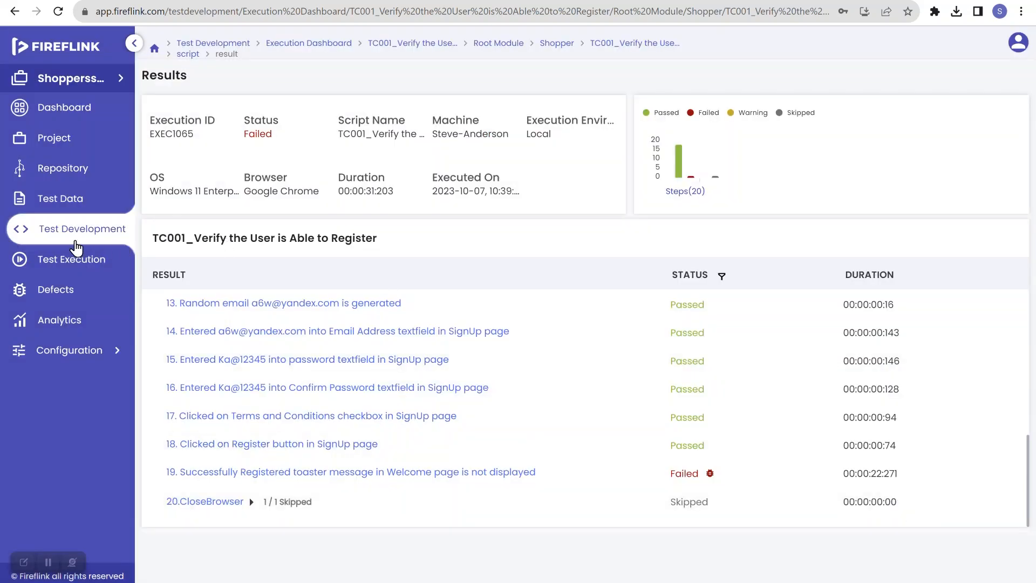
Return to the TC001 script under Registration > Shopper
click(78, 242)
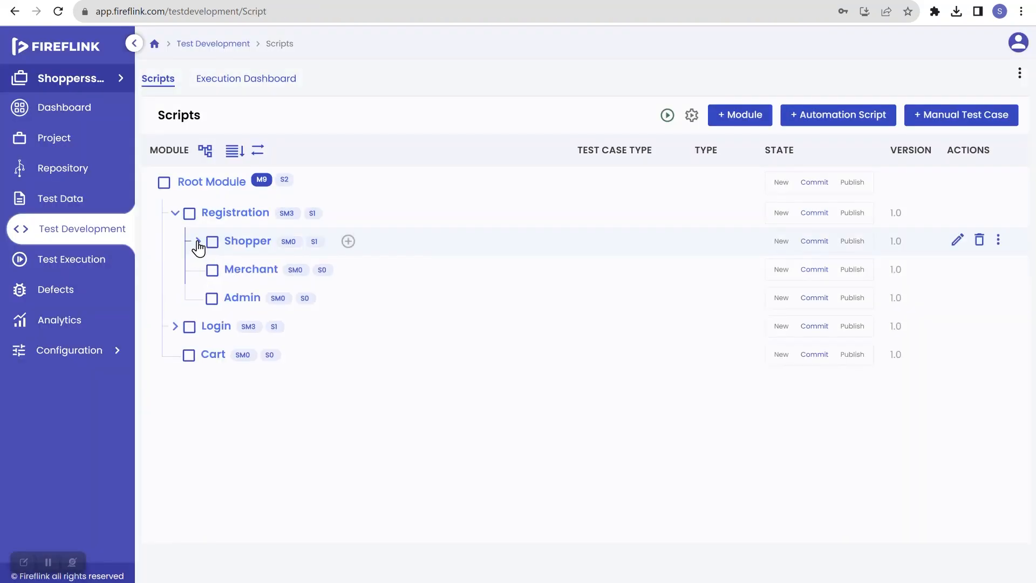
click(198, 241)
click(286, 272)
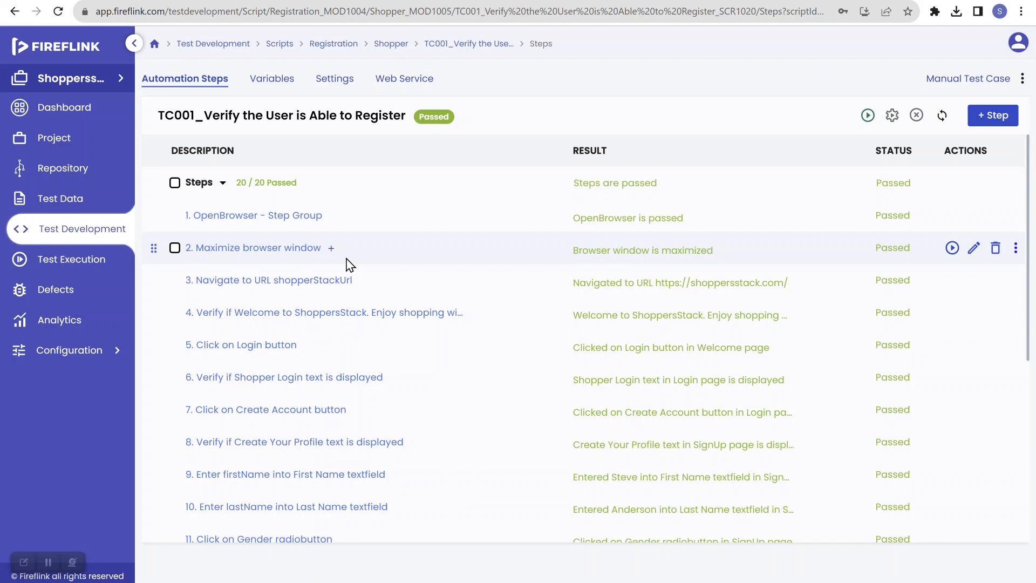
key(alt+Tab)
key(alt+Tab)
key(alt+Tab)
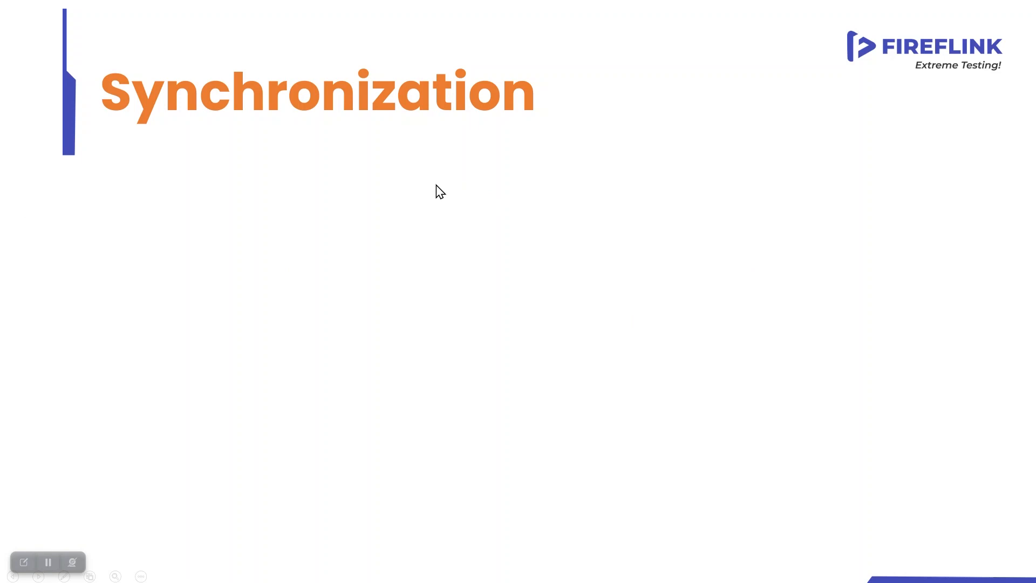
click(522, 247)
click(522, 248)
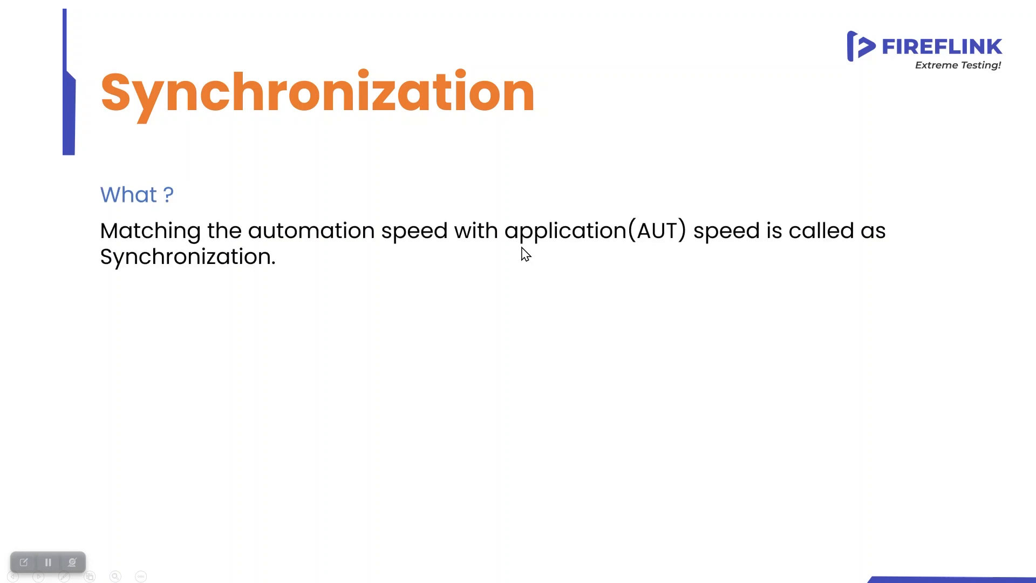
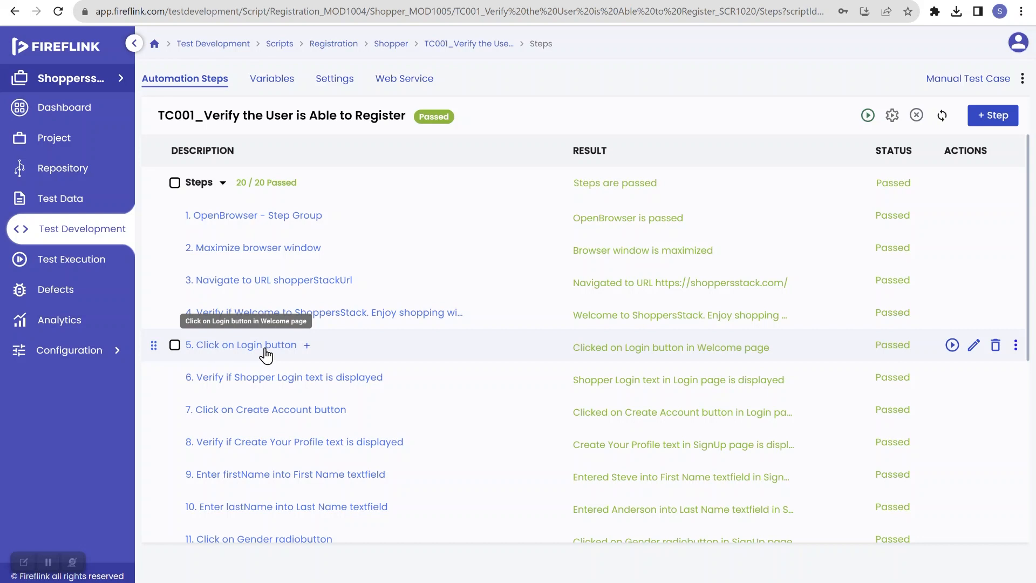
Insert a new step after step 3 using the "Set *implicitTimeOut*" NLP
scroll(268, 399, down, 4)
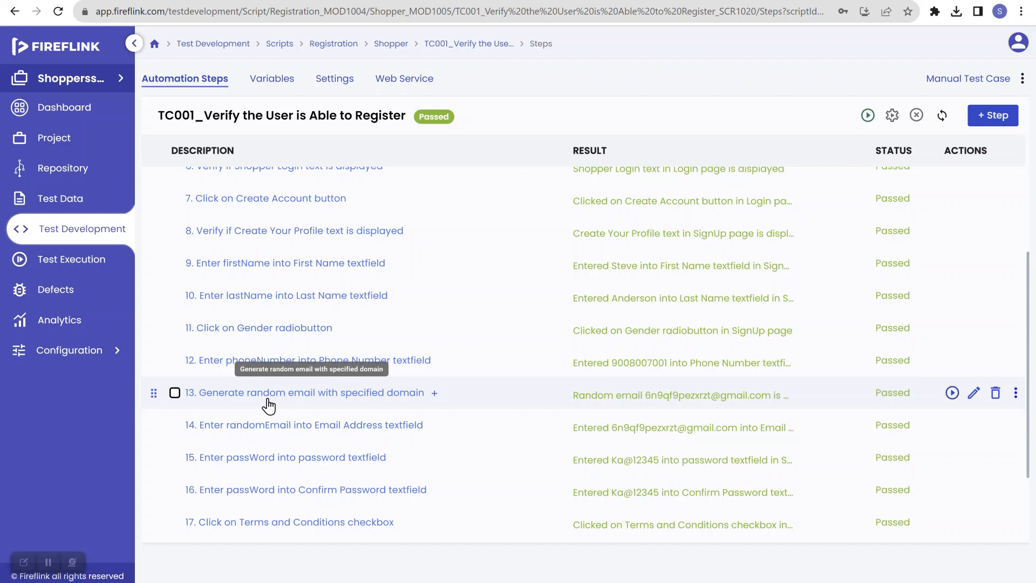
scroll(268, 405, down, 1)
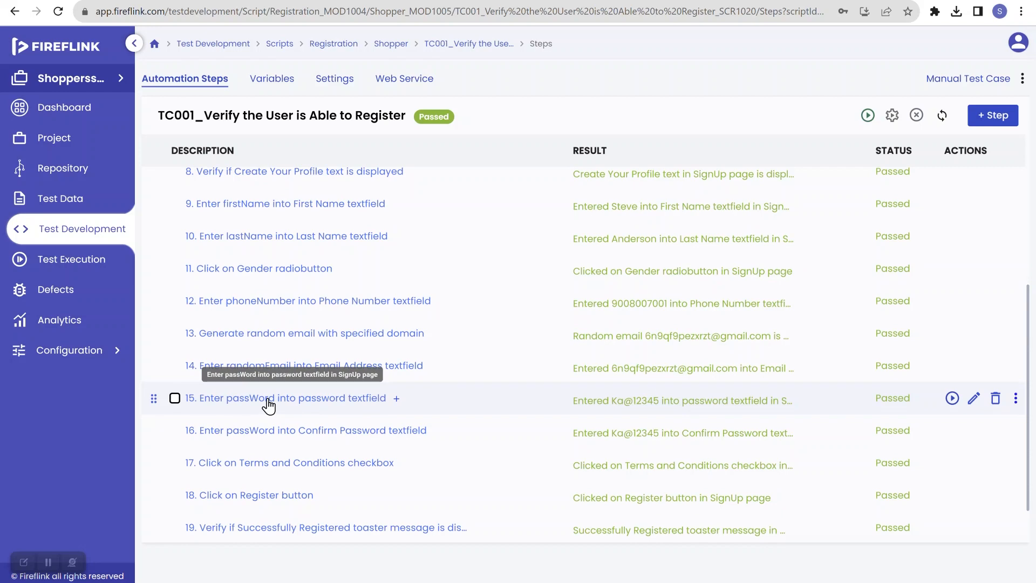
scroll(268, 405, up, 5)
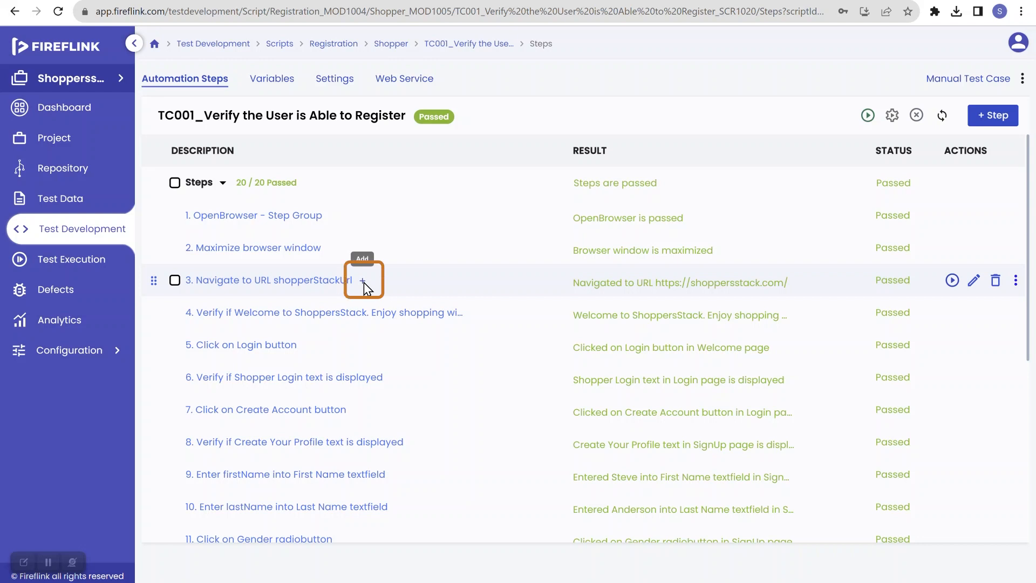
click(362, 281)
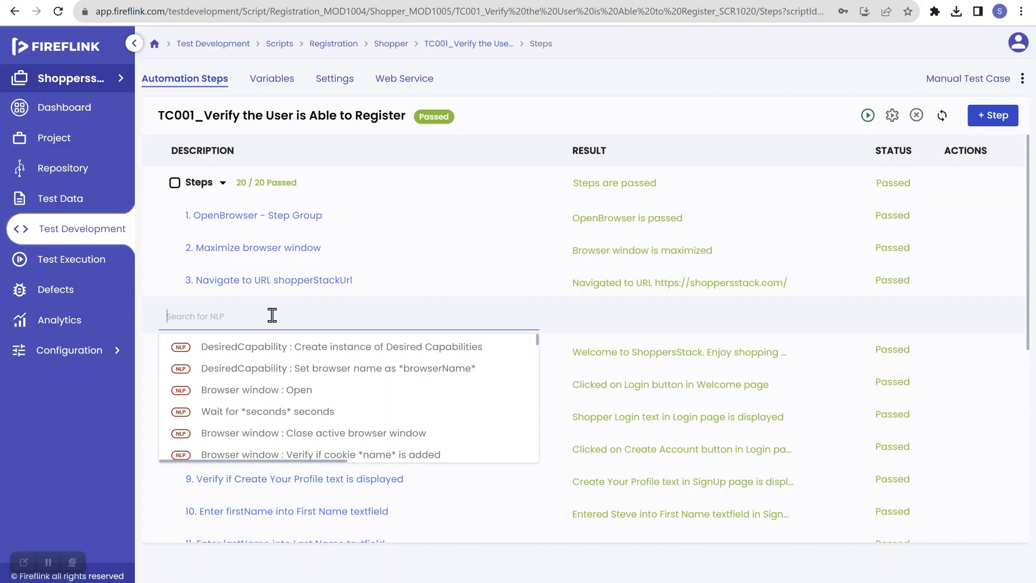
text(impli)
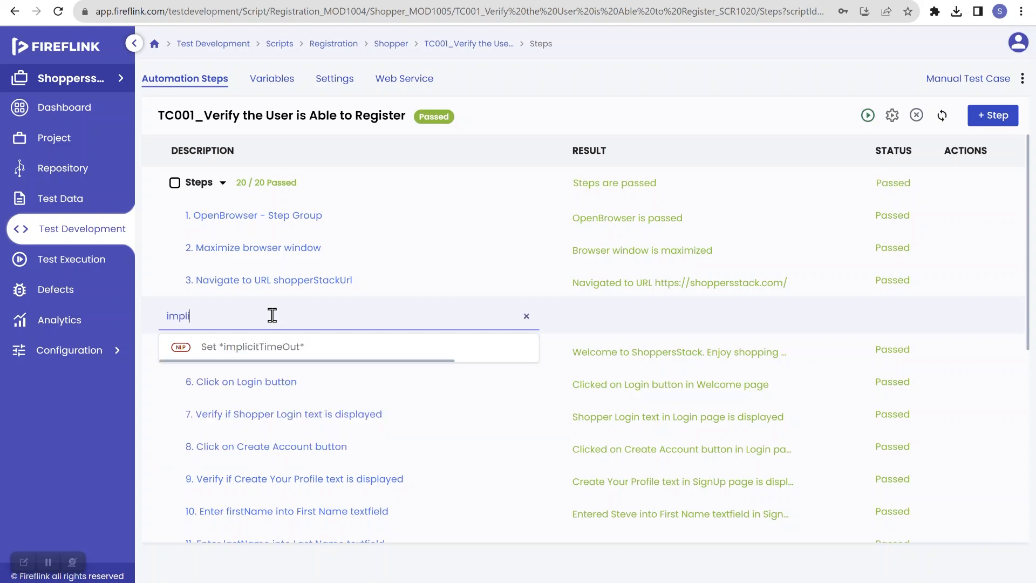
mouse_move(282, 352)
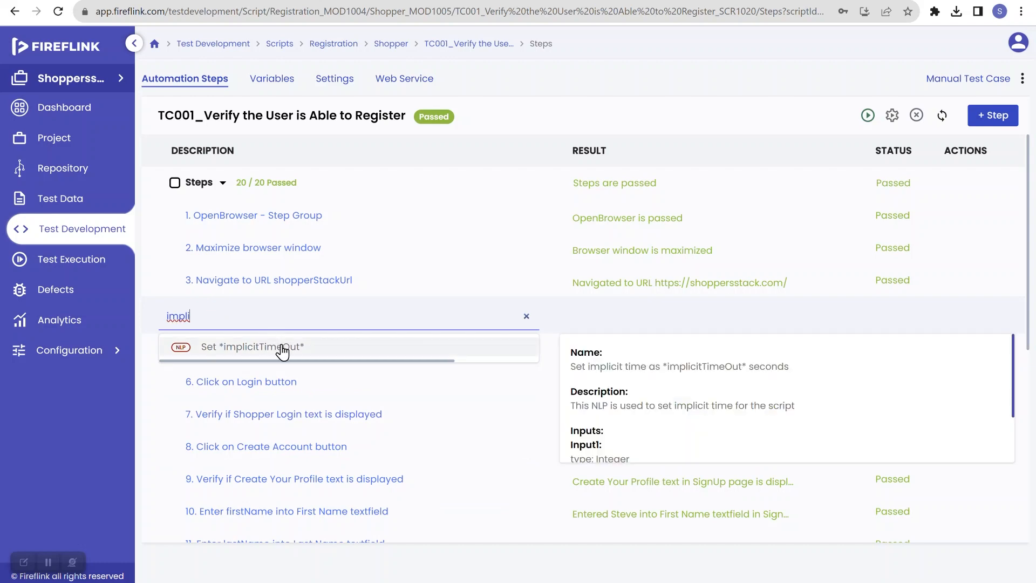
click(281, 349)
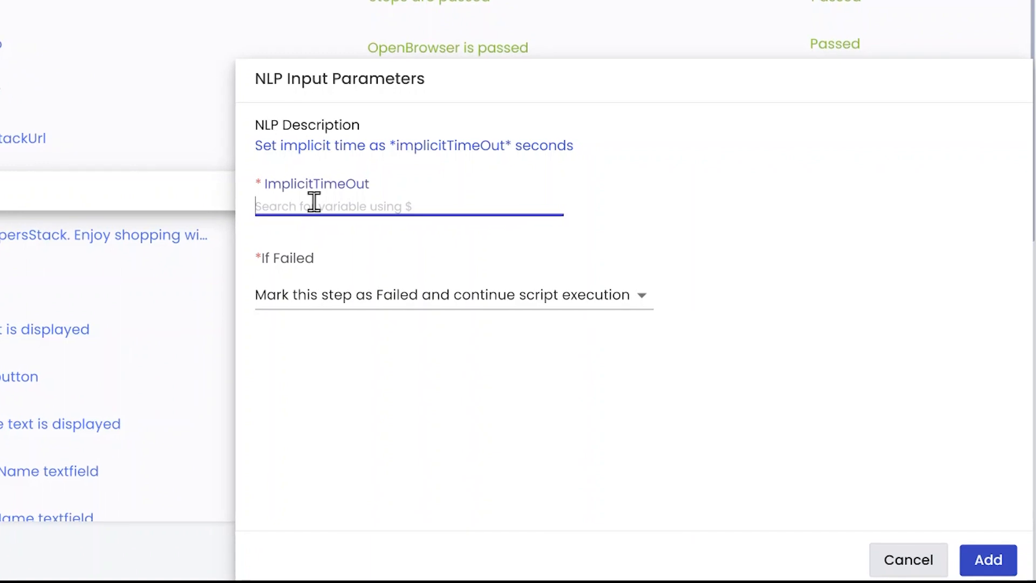
Create a global variable named implicit with value 20 for the ImplicitTimeOut input
text(20)
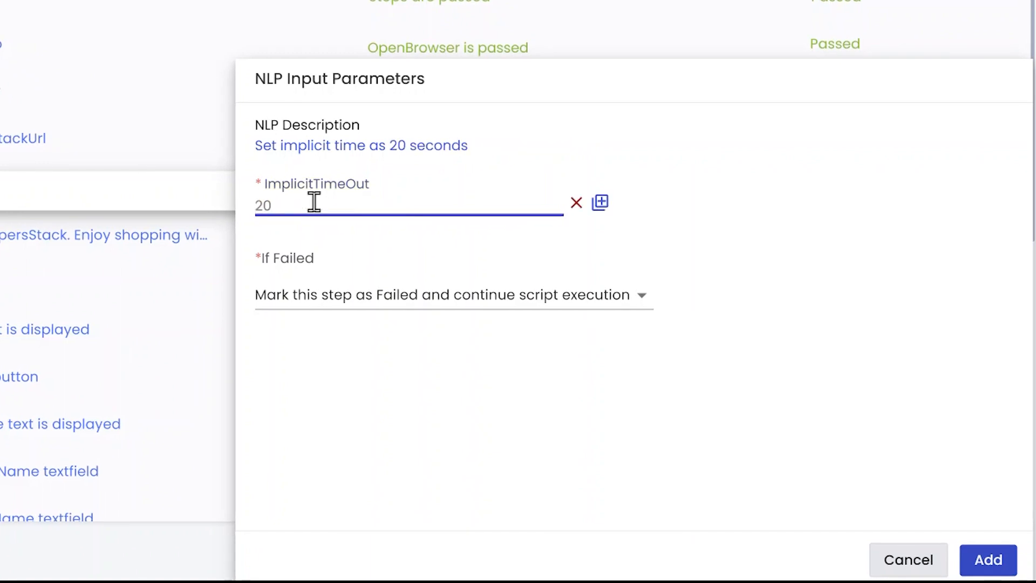
click(596, 208)
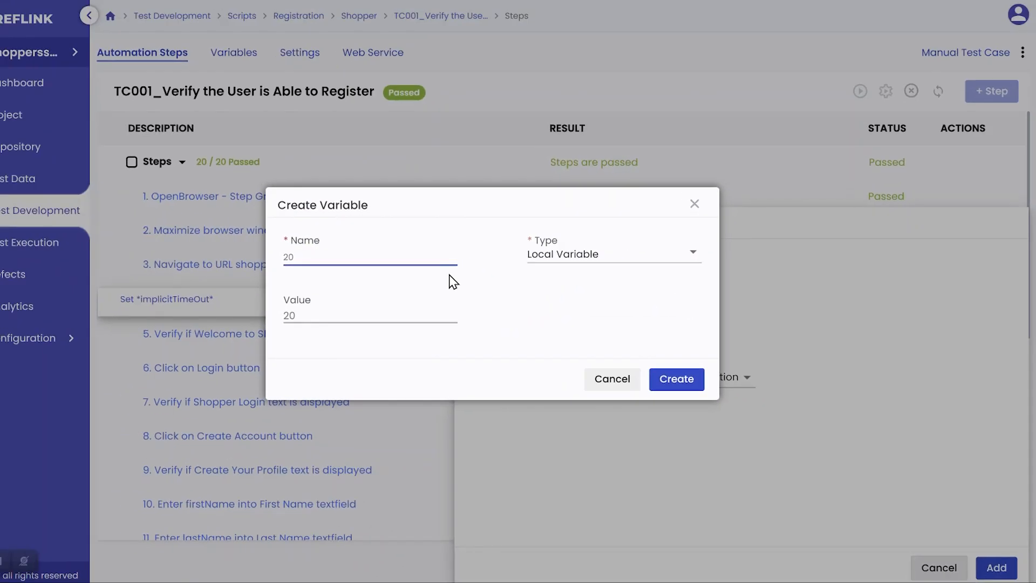
key(BackSpace)
key(BackSpace)
text(impli)
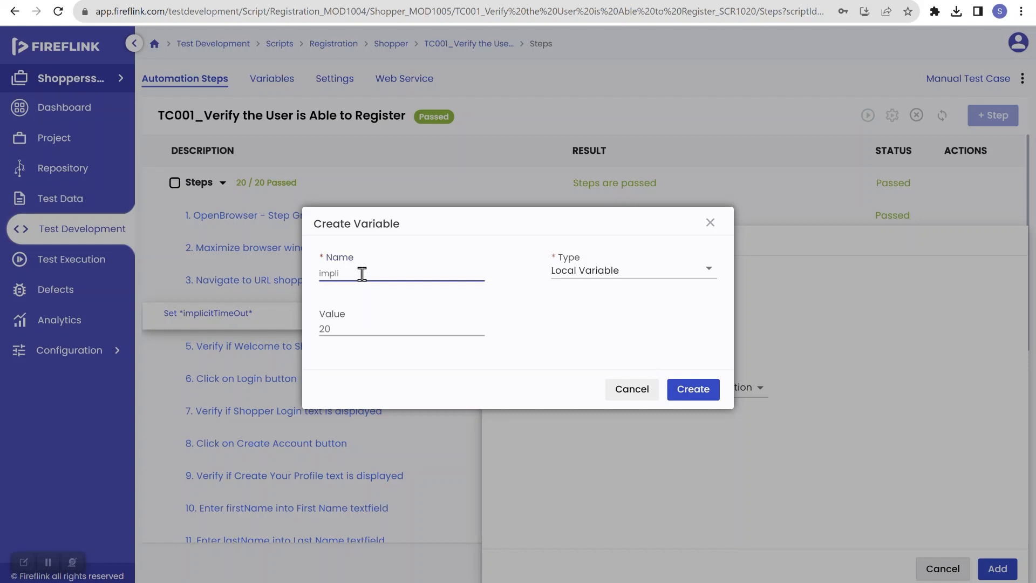
text(cit)
click(575, 273)
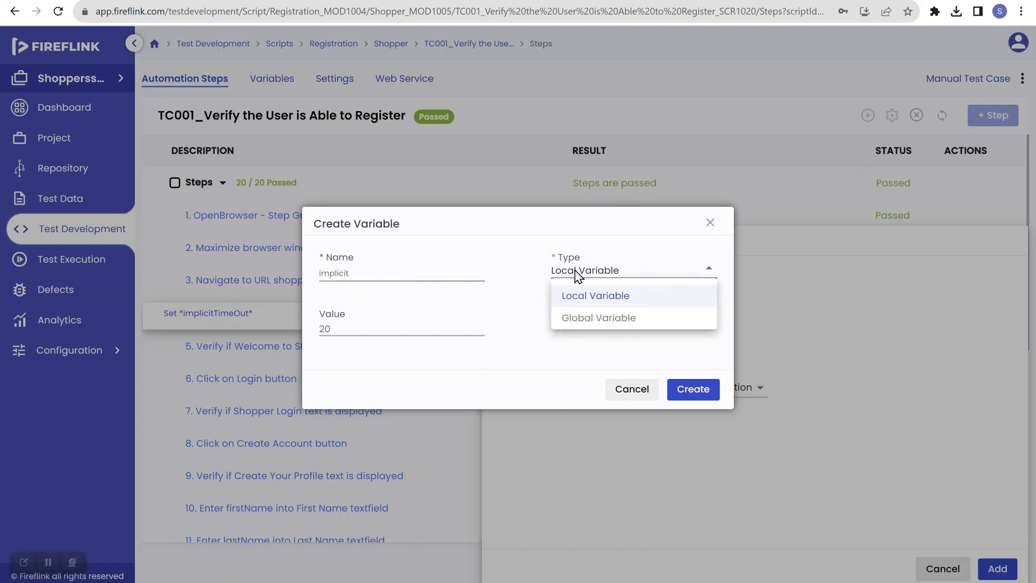
click(588, 318)
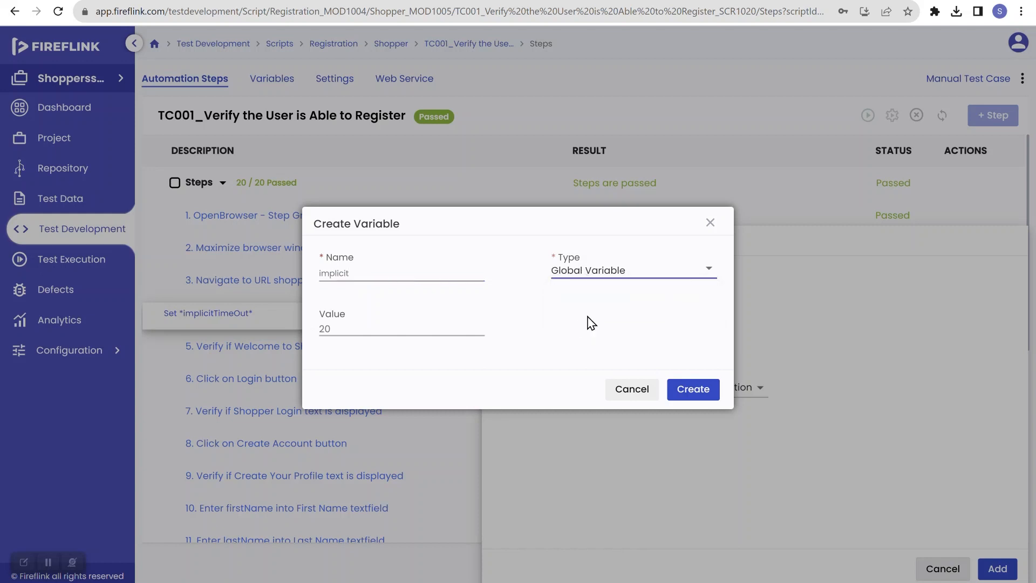
click(707, 395)
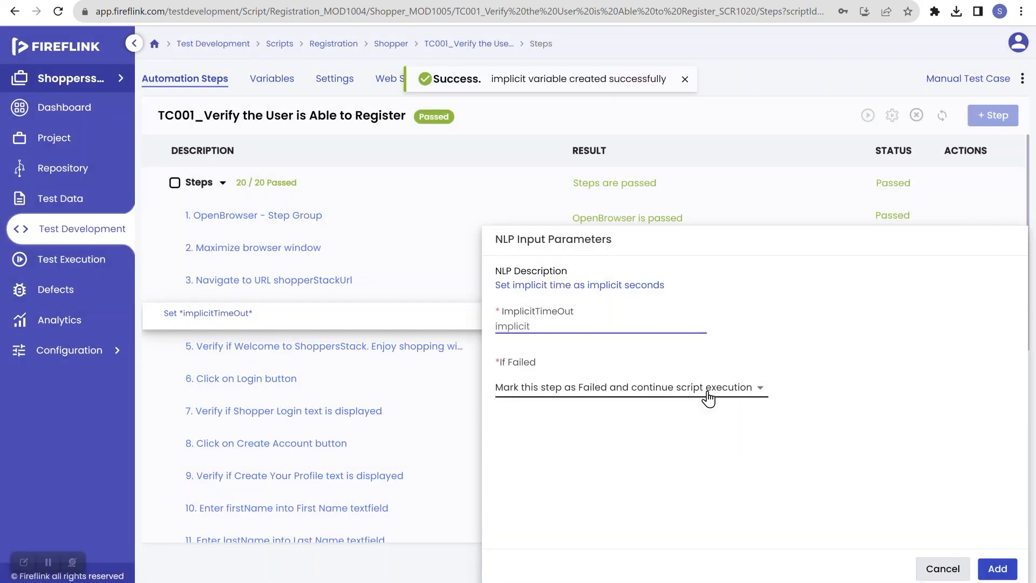
Set If Failed to "Mark this step as Failed and stop script execution" and add the step
click(623, 389)
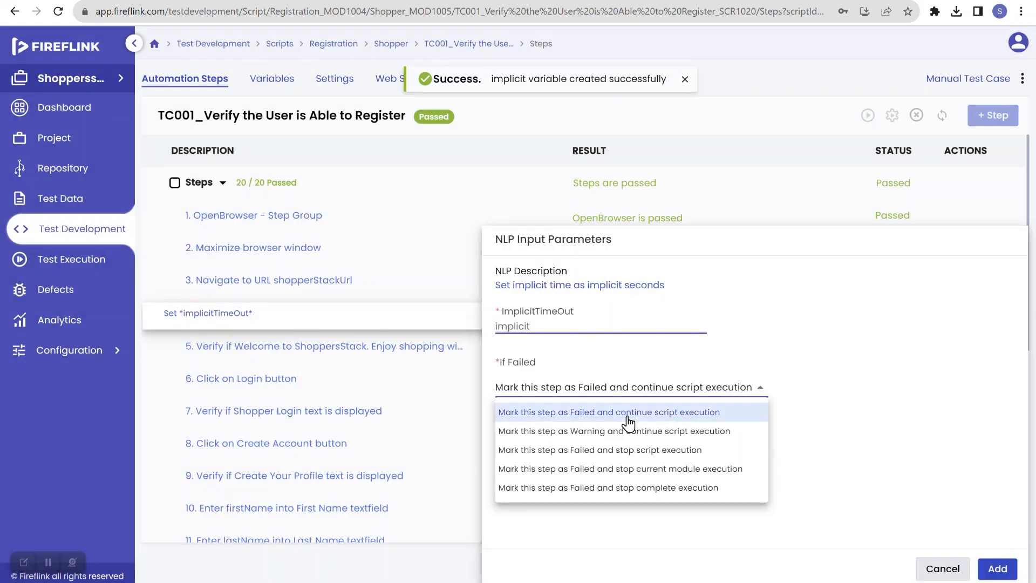
click(635, 450)
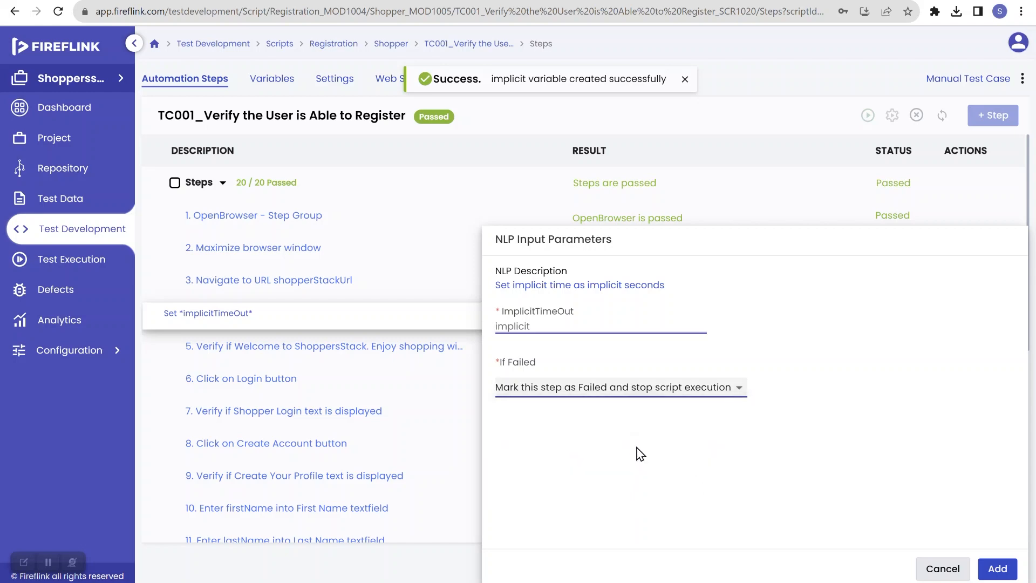
click(998, 570)
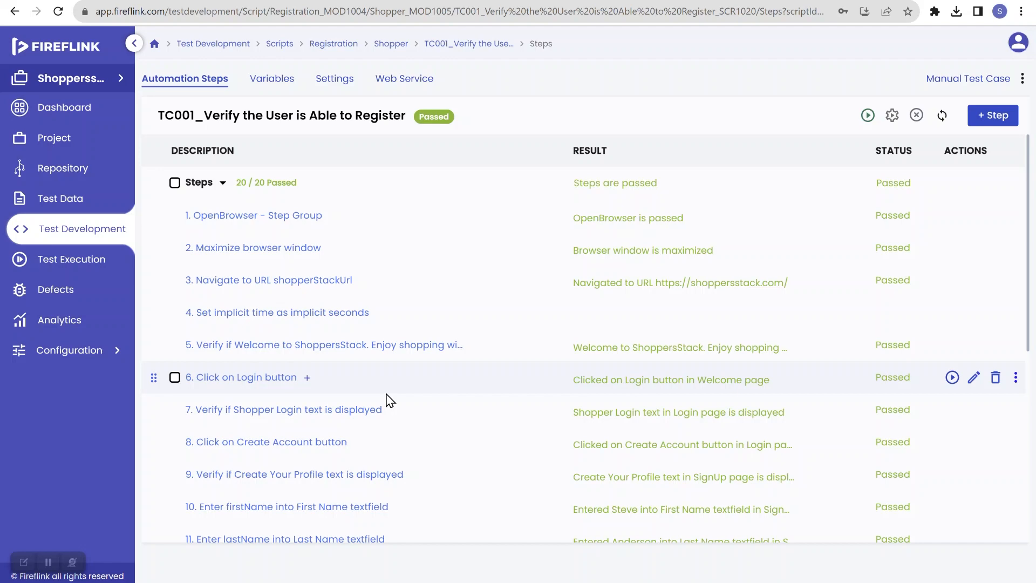
Run the TC001 script and open the results of execution EXEC1067 from the Execution Dashboard
click(867, 120)
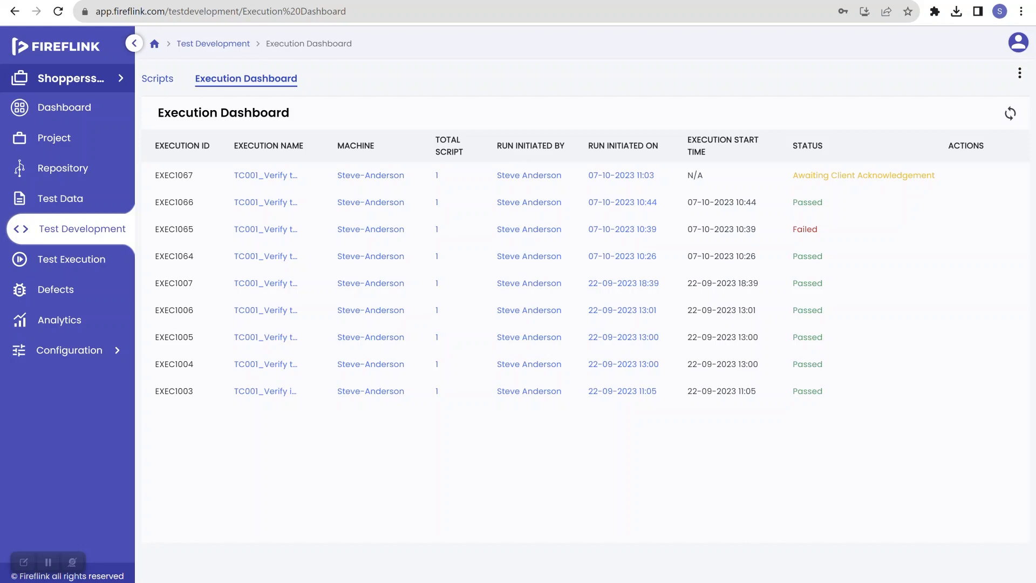
click(1012, 116)
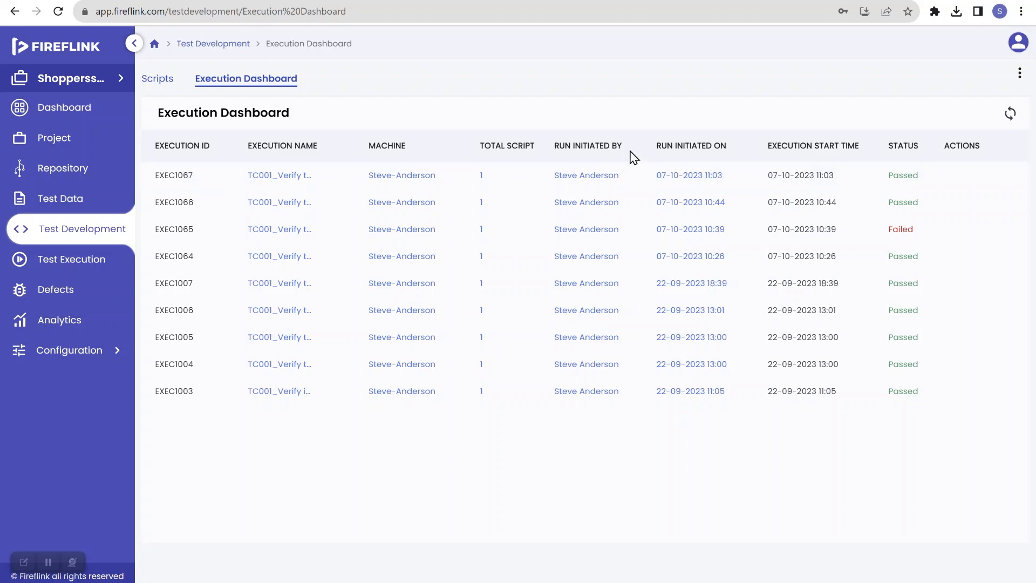
click(902, 177)
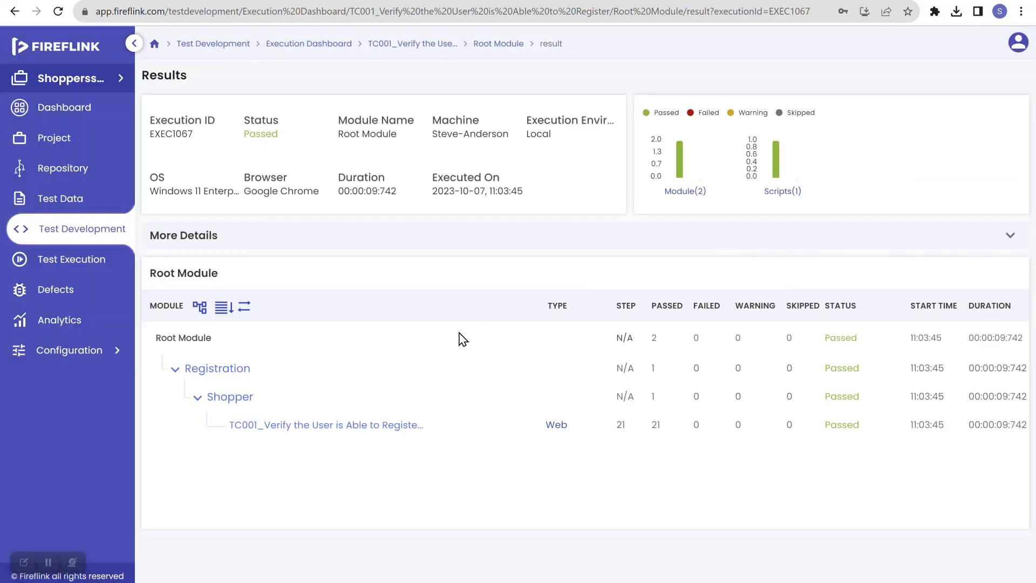
Open the TC001 script result and review its step results, including the implicit time step
click(347, 425)
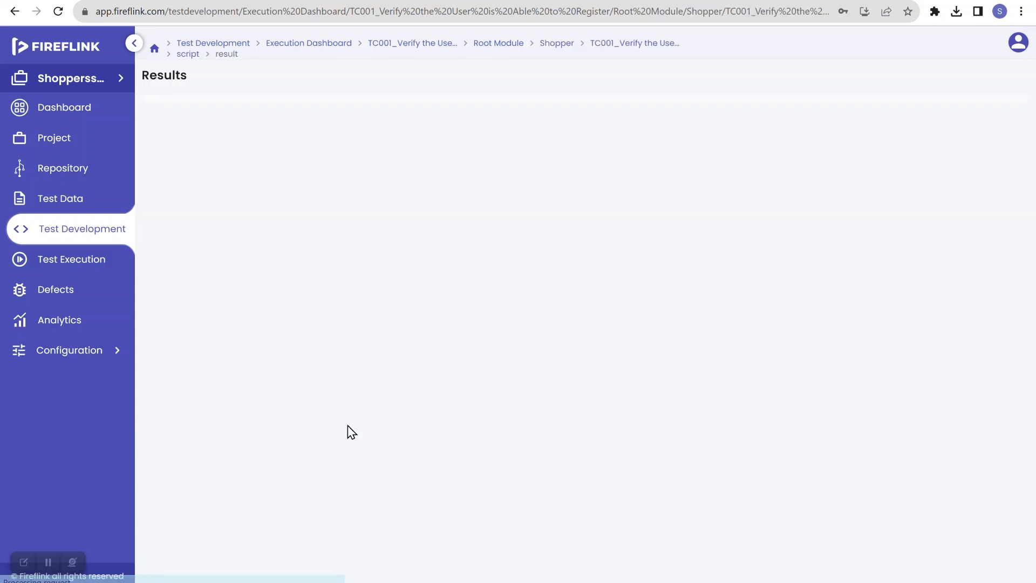
scroll(512, 430, down, 6)
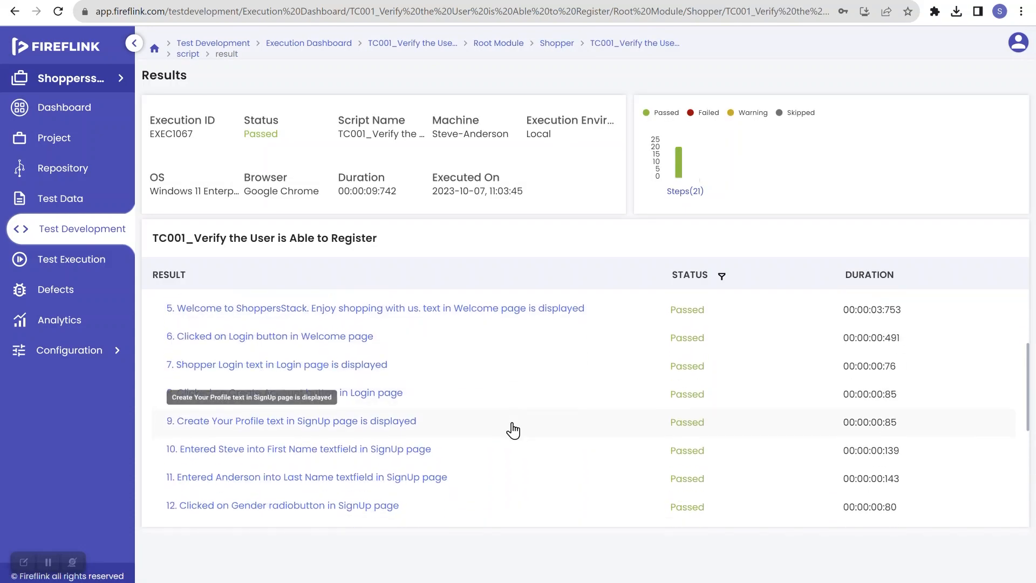
scroll(512, 430, down, 1)
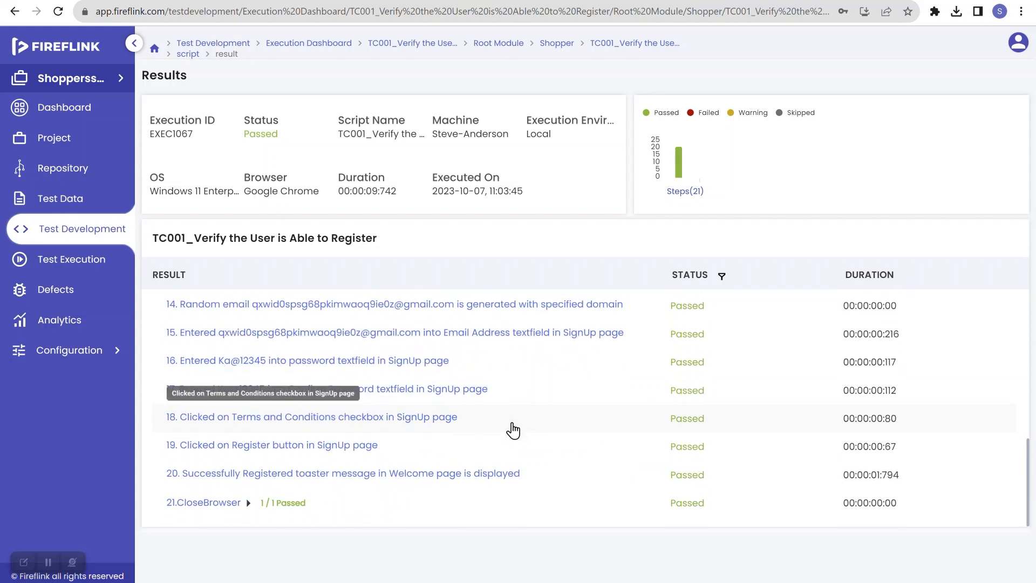
scroll(508, 427, up, 2)
scroll(513, 430, up, 5)
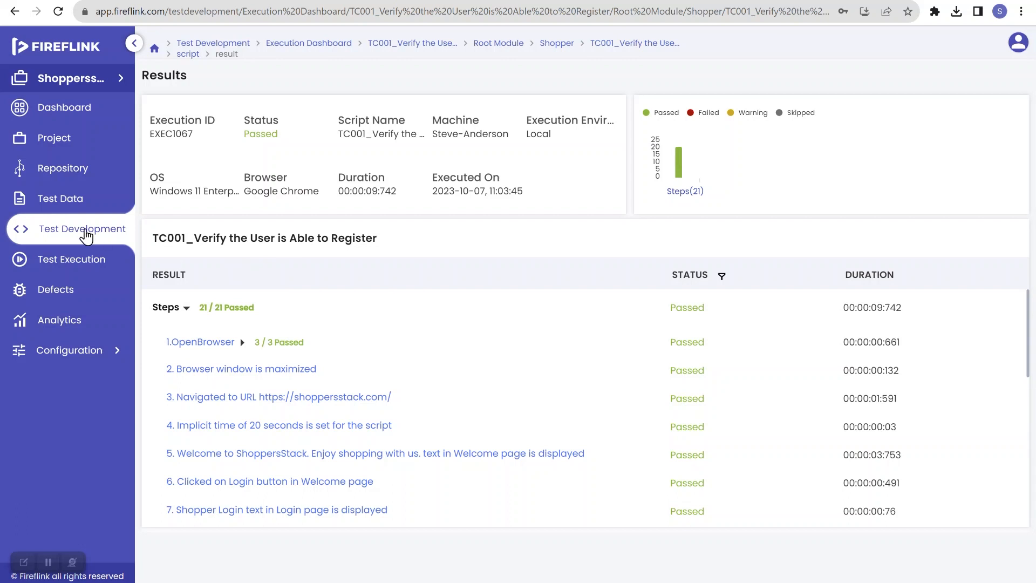
Reopen the TC001 script from Registration > Shopper in Test Development
click(85, 230)
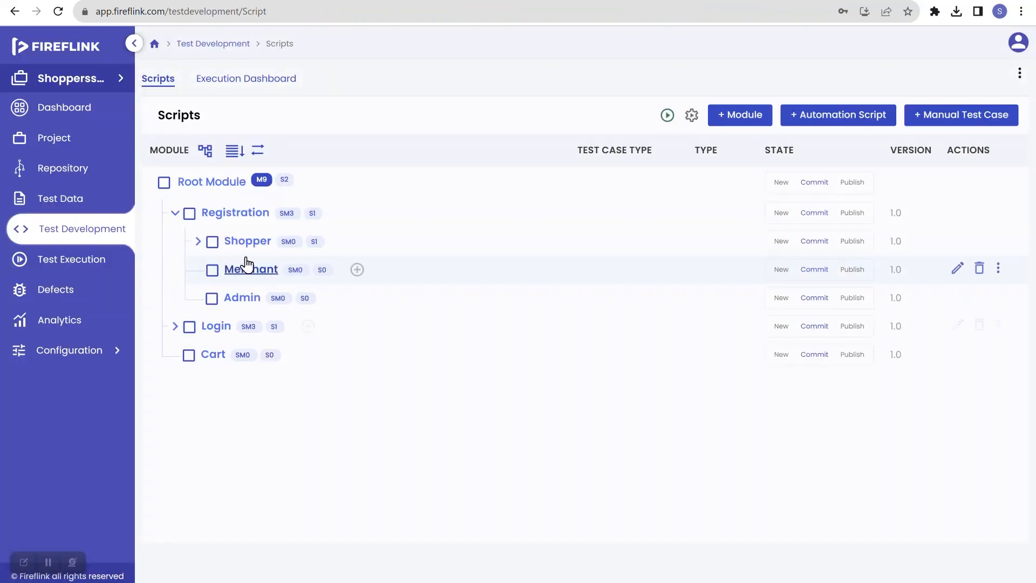
click(198, 241)
click(297, 272)
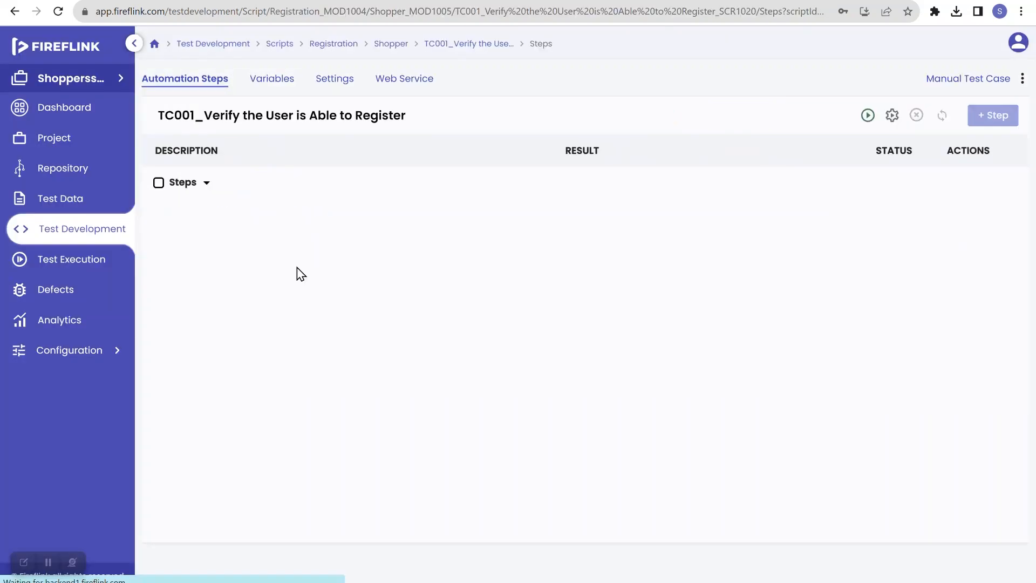